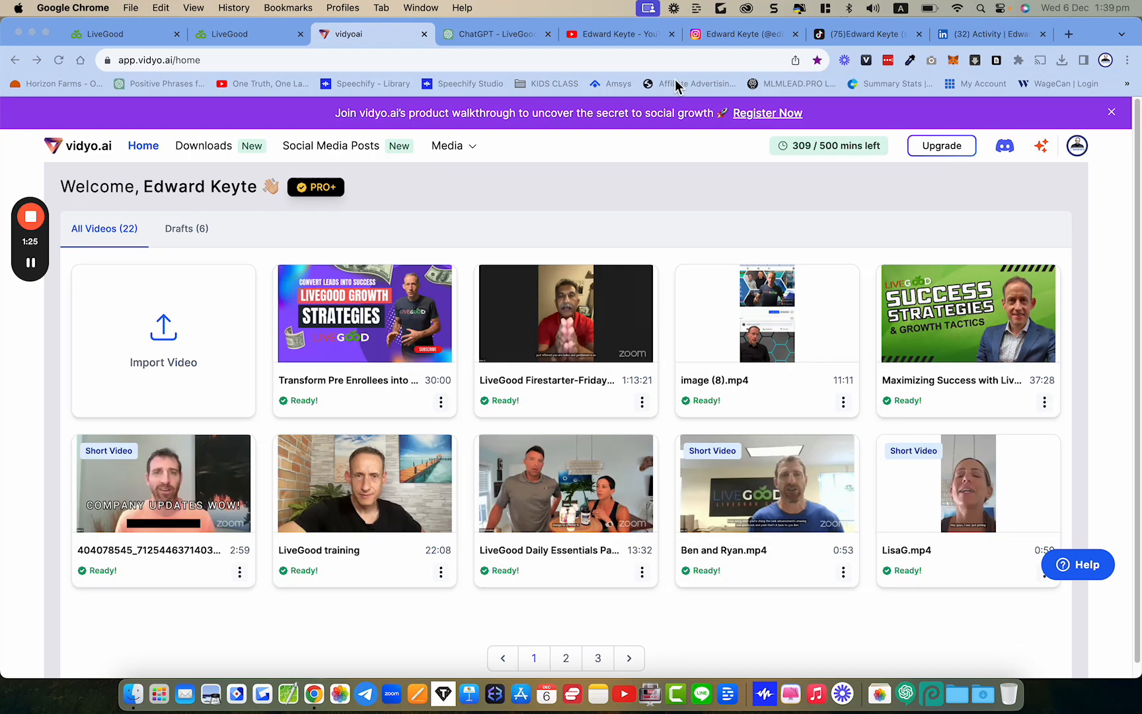
Switch to the YouTube channel page and look over its latest long-form videos
click(615, 39)
scroll(747, 382, down, 2)
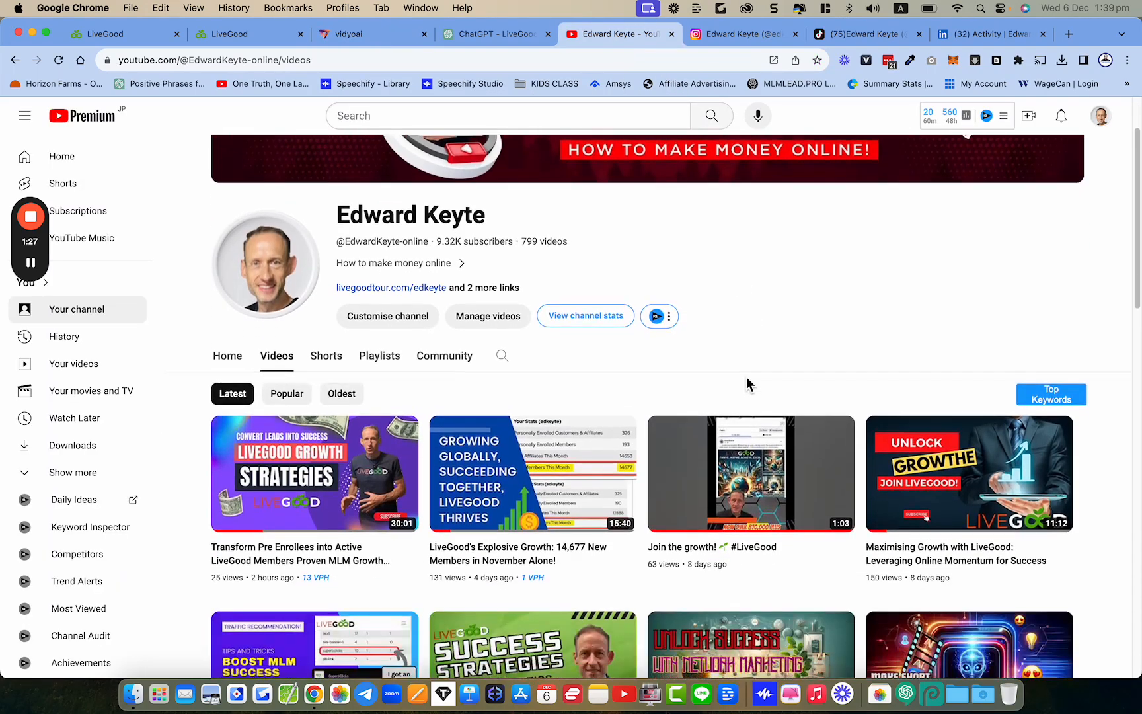
scroll(747, 382, down, 4)
scroll(747, 381, up, 5)
scroll(747, 382, down, 1)
scroll(395, 369, up, 2)
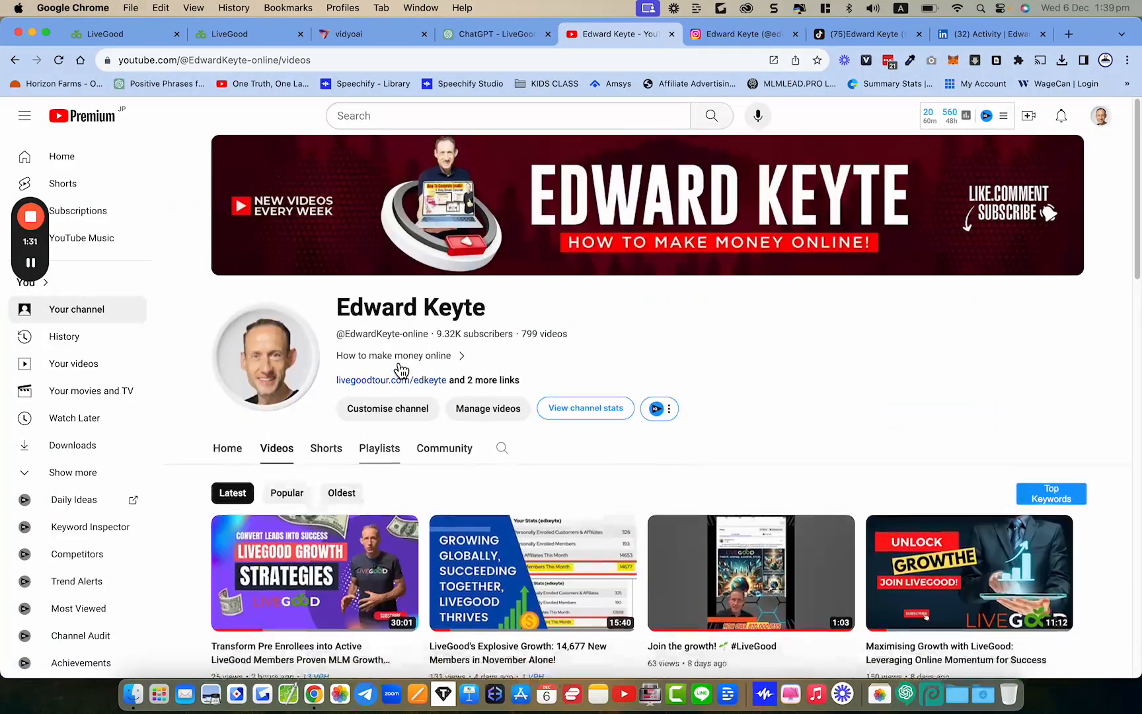
Open the YouTube channel's Shorts and browse through the published short clips from latest to older ones
click(329, 455)
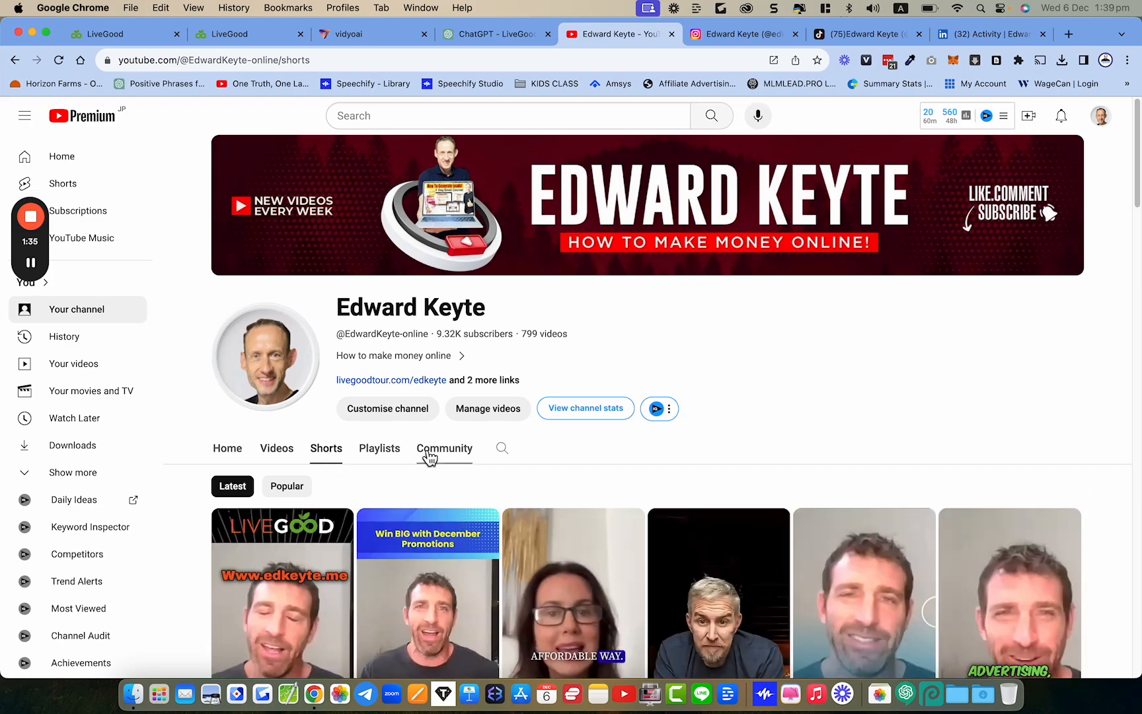
scroll(428, 458, down, 3)
scroll(428, 458, down, 5)
scroll(428, 457, up, 5)
scroll(428, 457, down, 2)
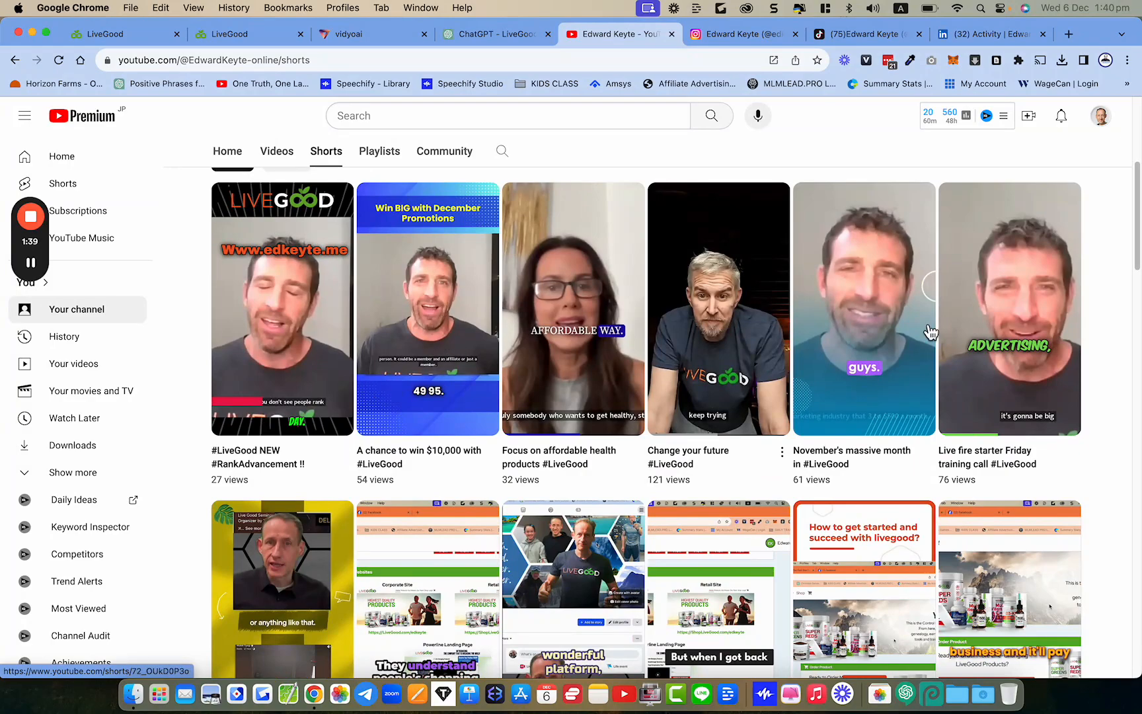
scroll(793, 472, down, 3)
scroll(792, 472, down, 7)
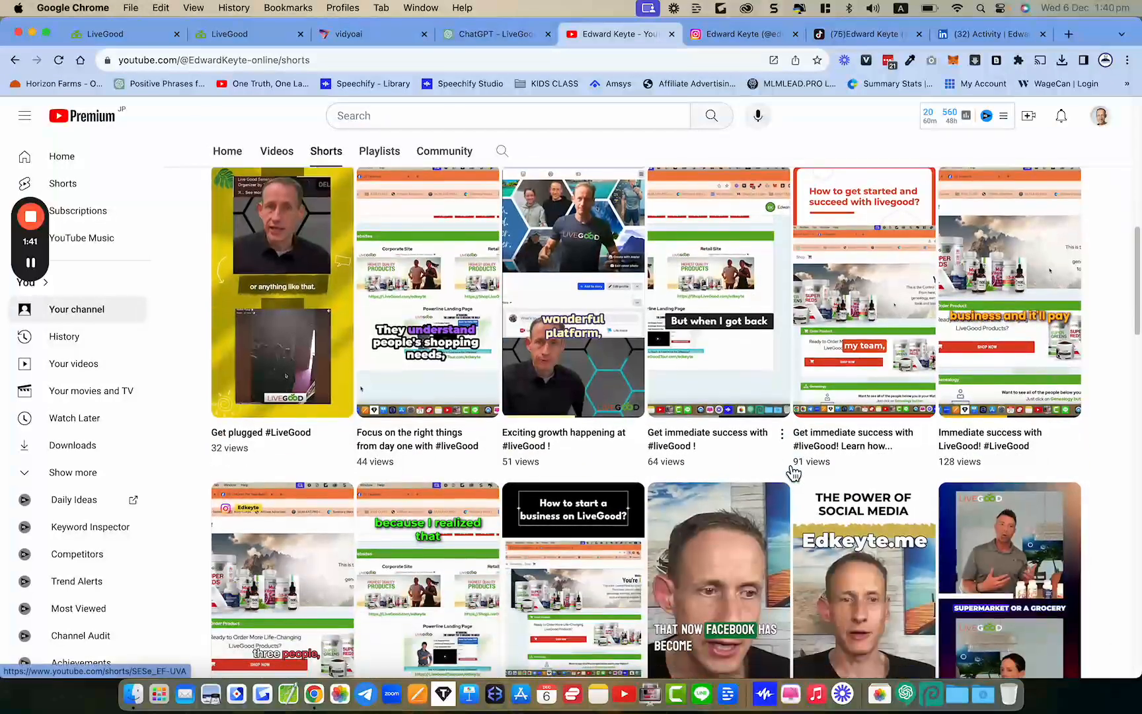
scroll(792, 472, down, 12)
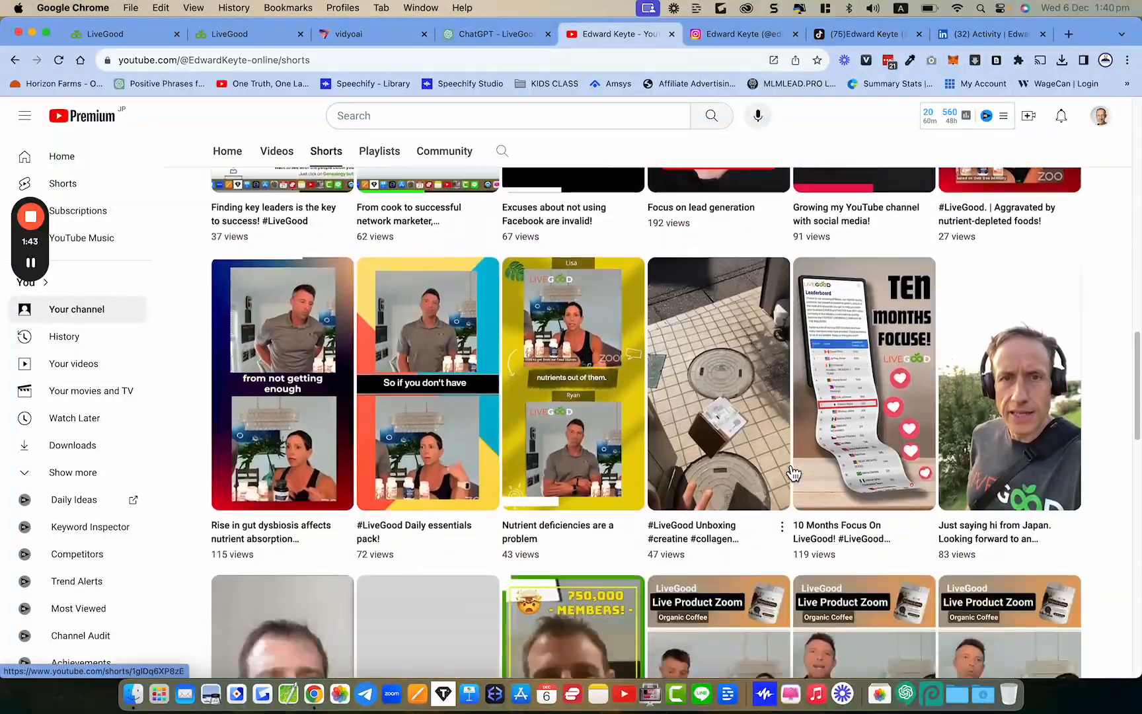
scroll(793, 472, down, 11)
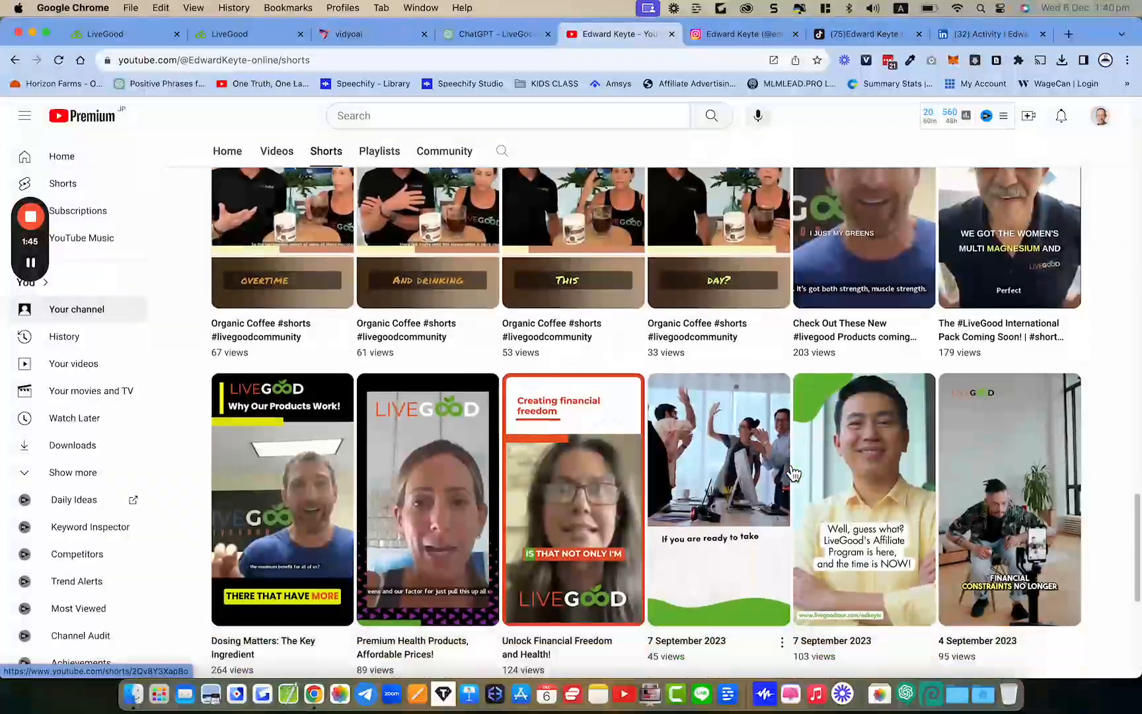
scroll(793, 472, down, 12)
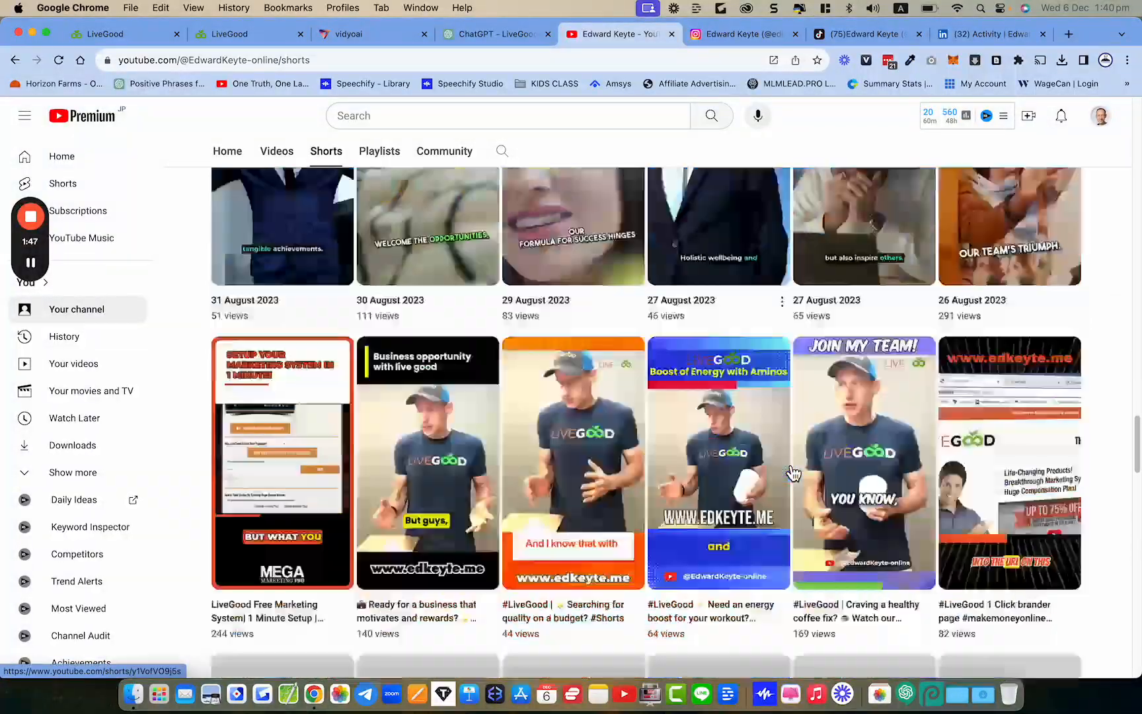
scroll(793, 473, down, 15)
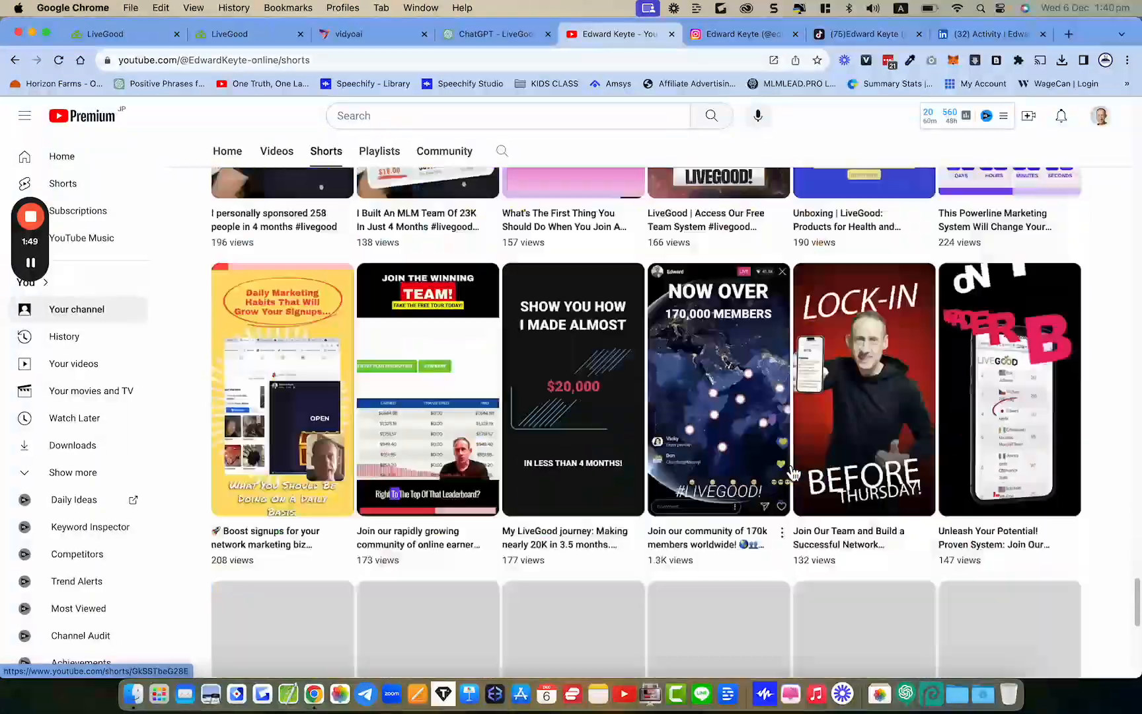
scroll(792, 470, up, 20)
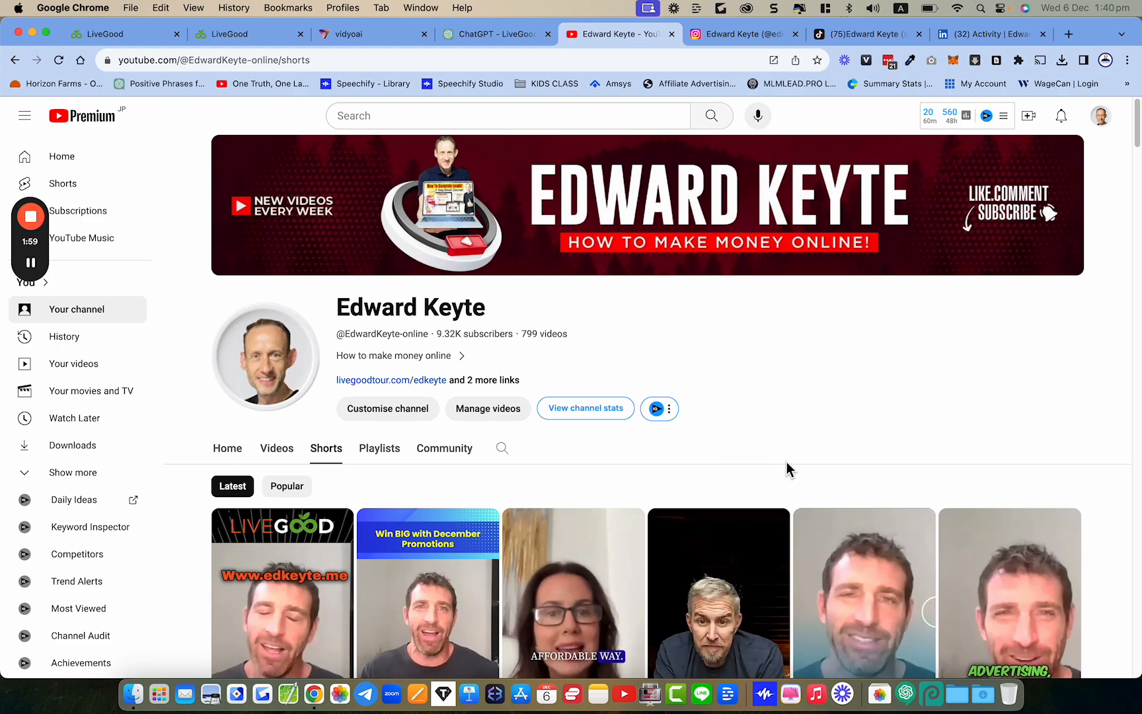
Switch to the Instagram profile and browse through its published reels
click(723, 37)
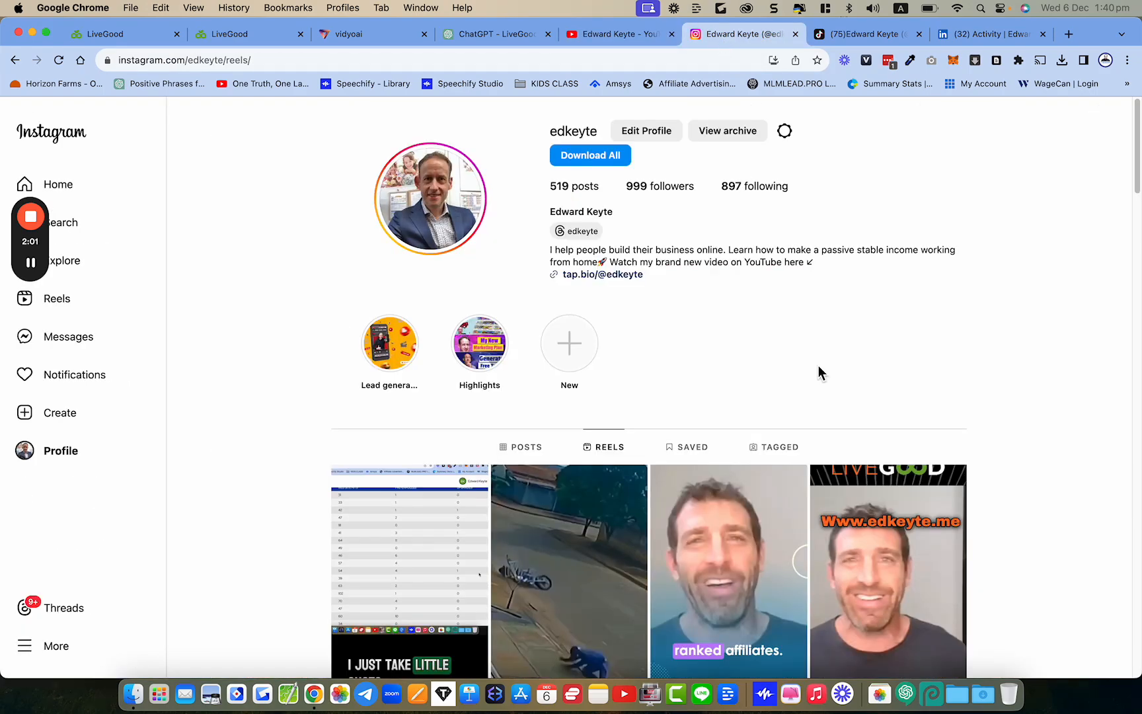
scroll(818, 370, down, 4)
scroll(818, 366, down, 10)
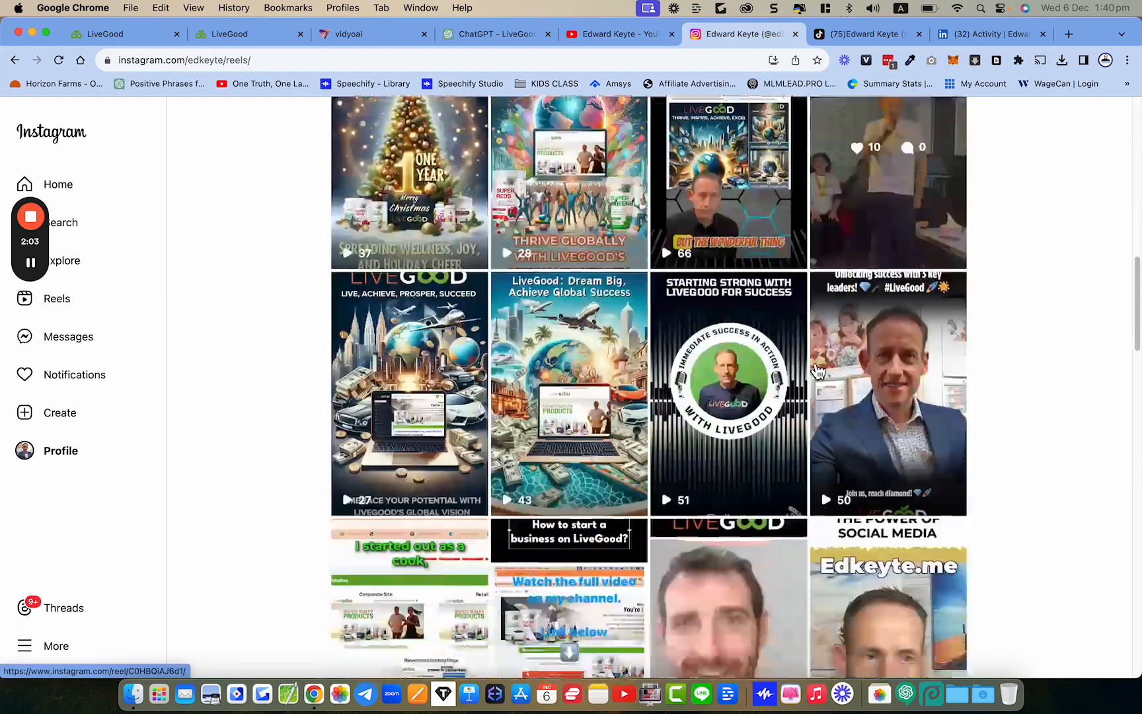
scroll(818, 370, down, 15)
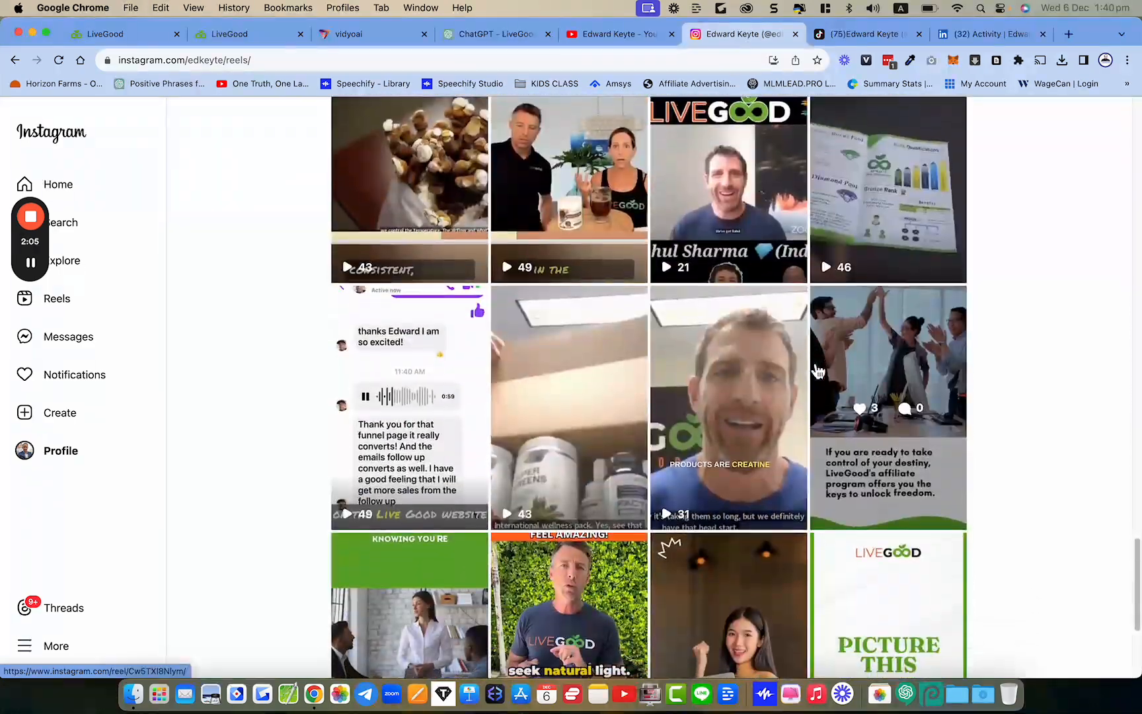
scroll(818, 370, up, 20)
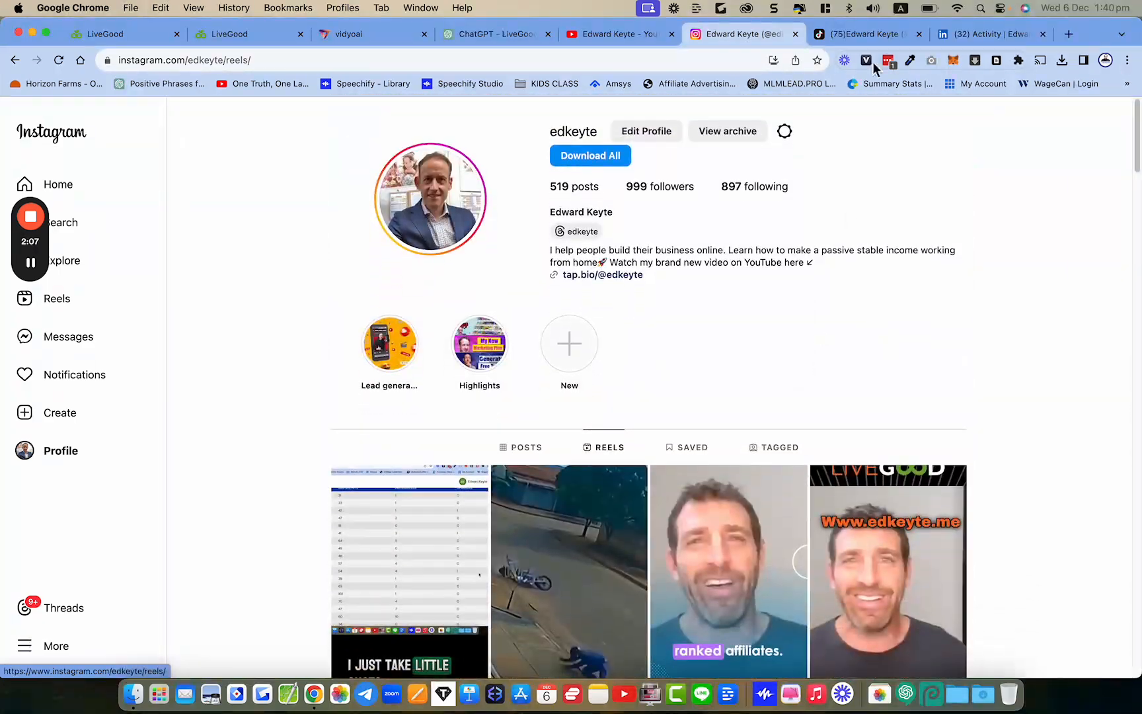
Switch to the TikTok profile and look through its published short videos
click(843, 38)
scroll(802, 365, down, 10)
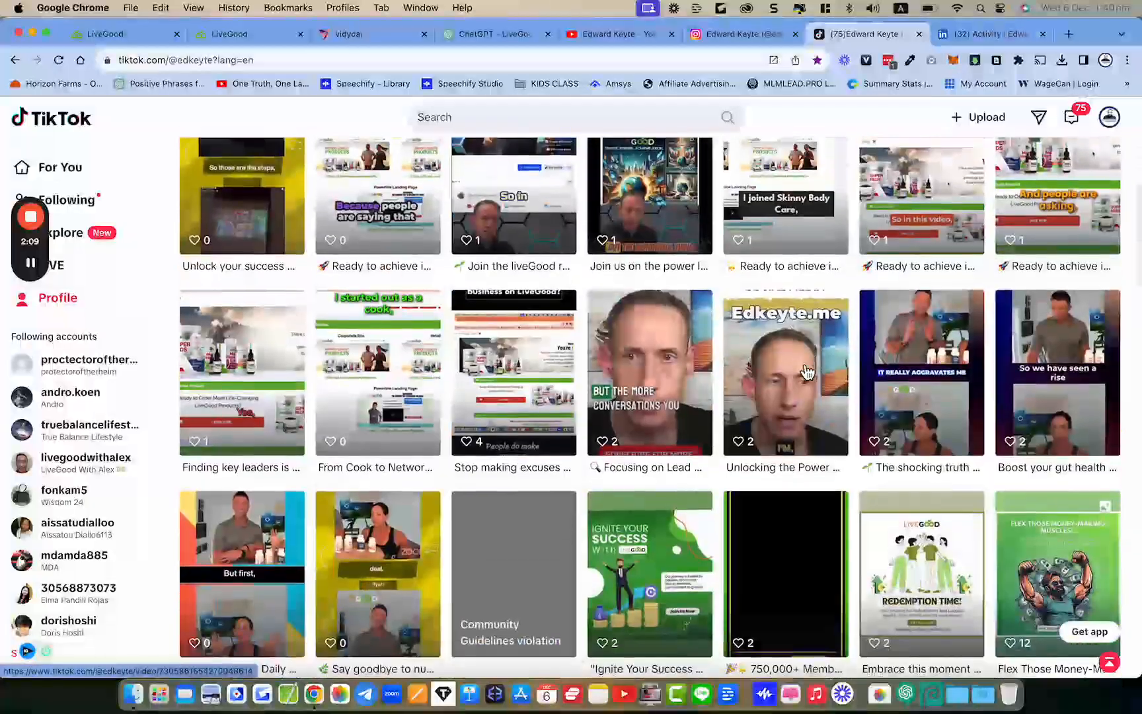
scroll(806, 372, down, 5)
scroll(806, 372, up, 8)
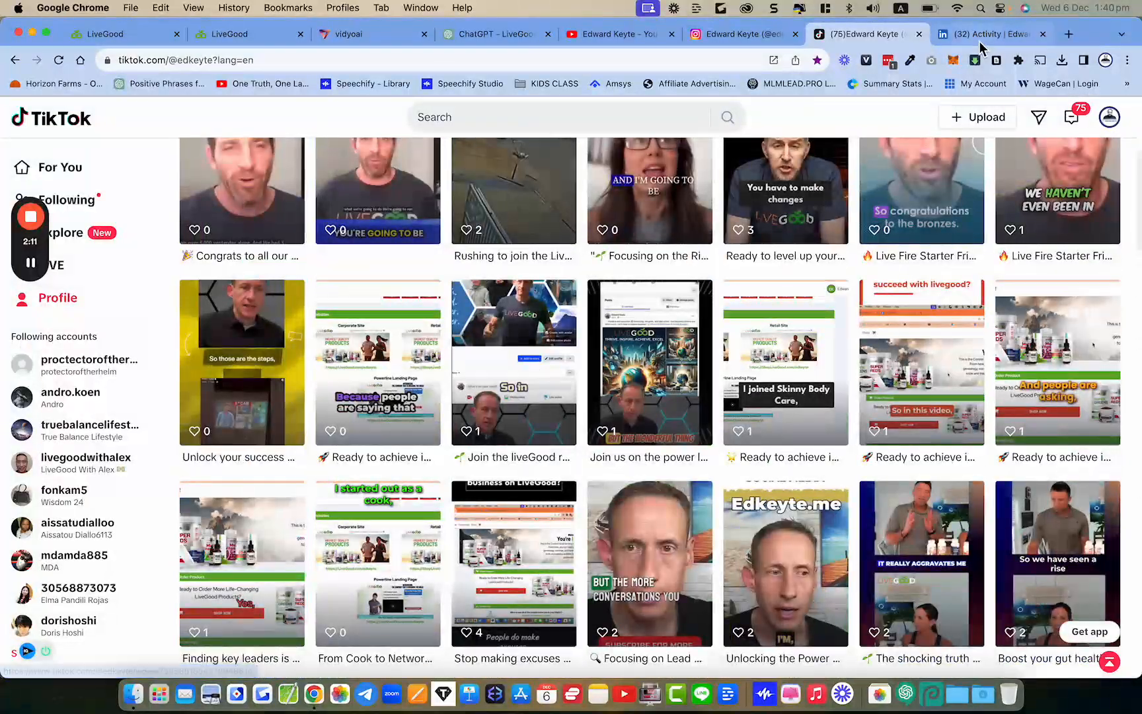
Switch to the LinkedIn recent activity page and examine the video posts shared there
click(978, 37)
scroll(405, 449, down, 7)
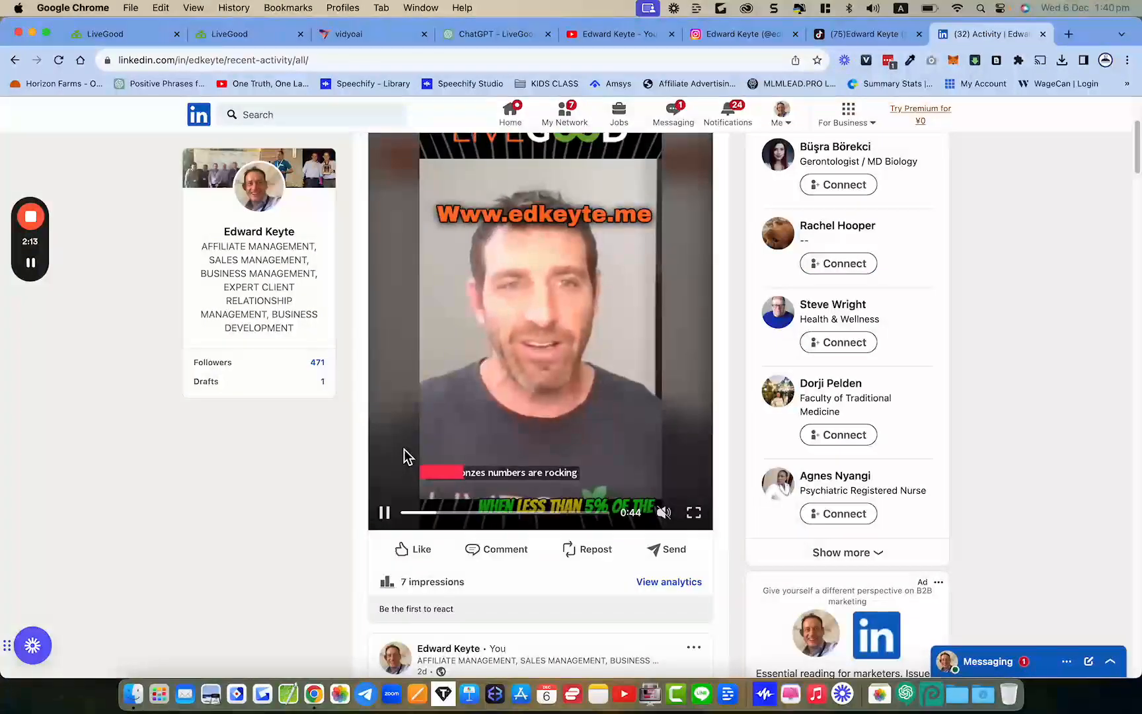
scroll(404, 452, down, 17)
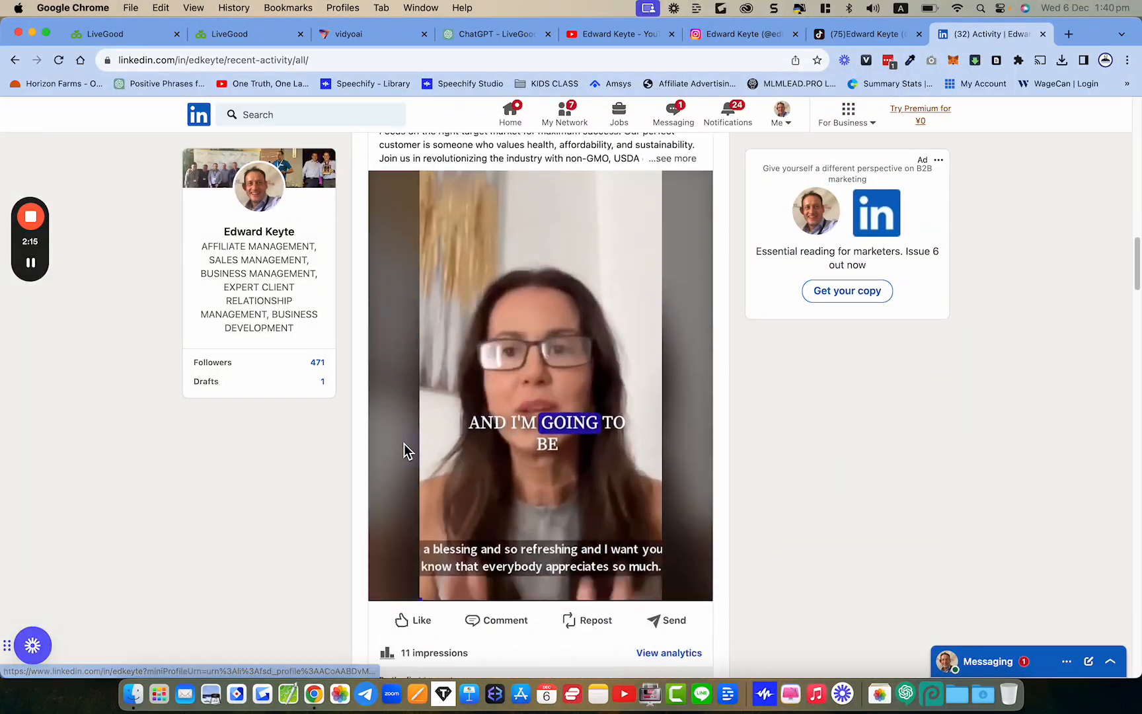
scroll(404, 440, down, 20)
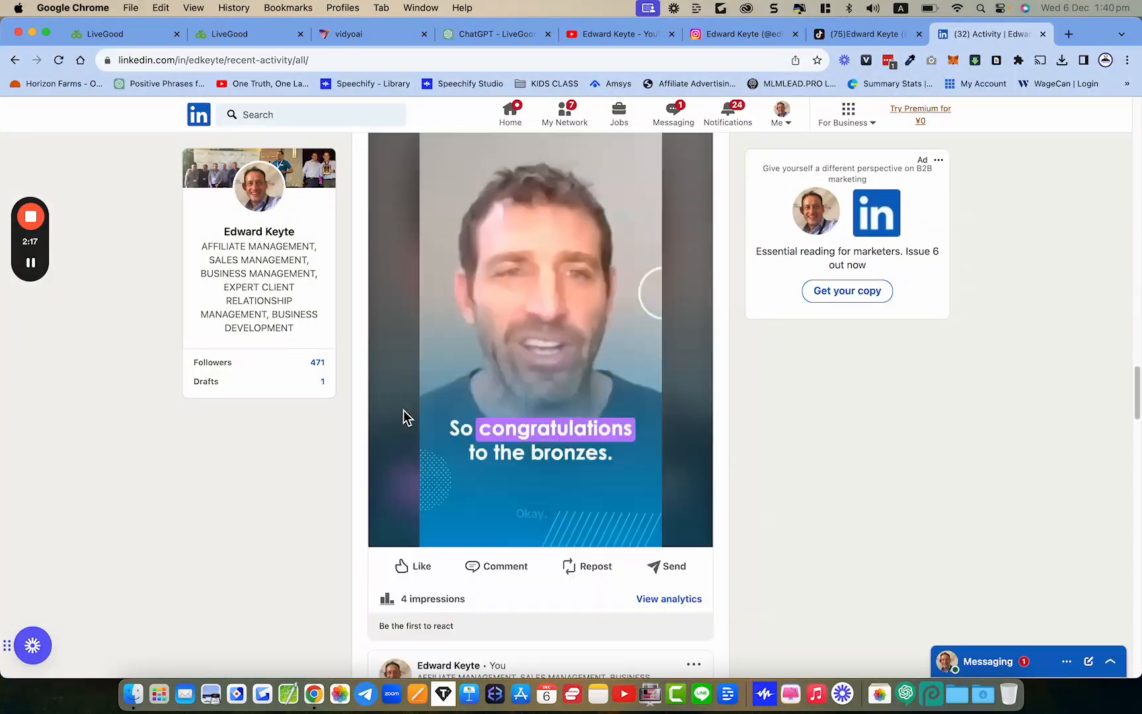
scroll(403, 409, down, 20)
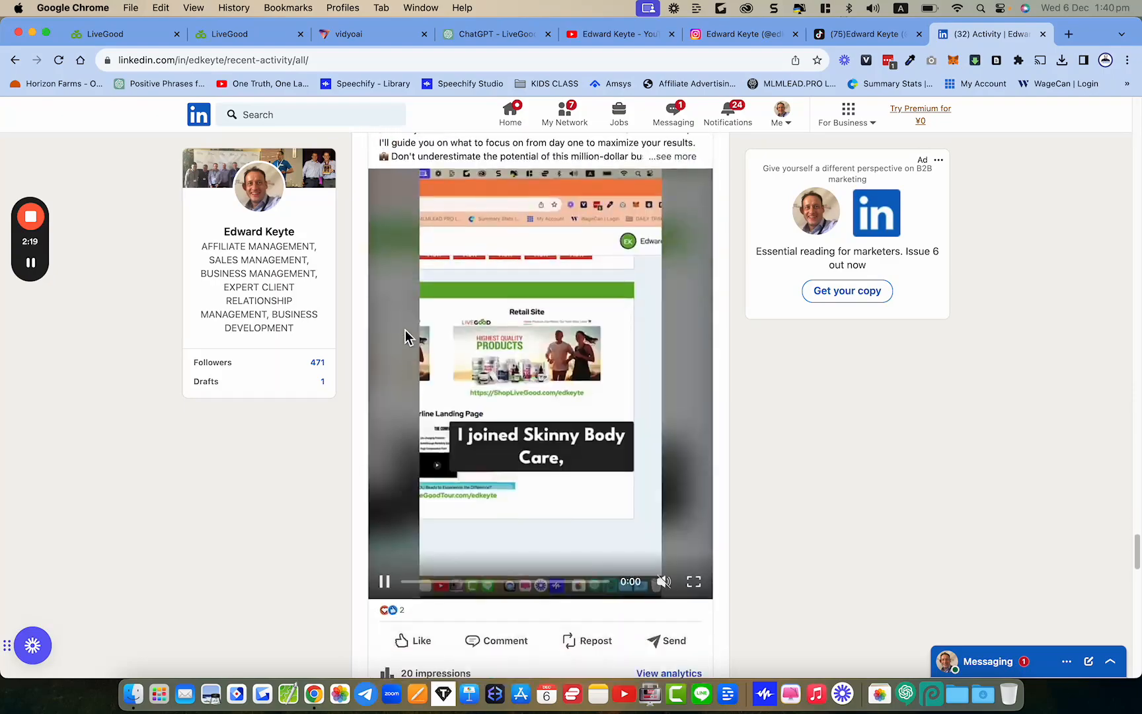
scroll(405, 313, down, 20)
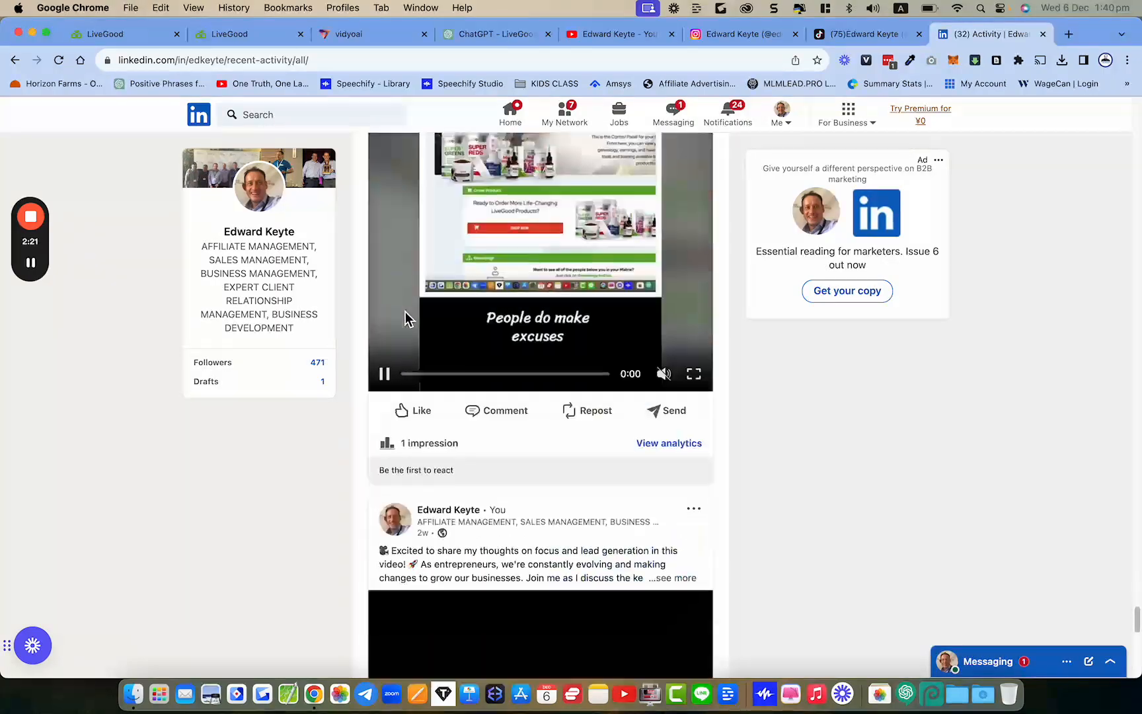
scroll(405, 311, down, 20)
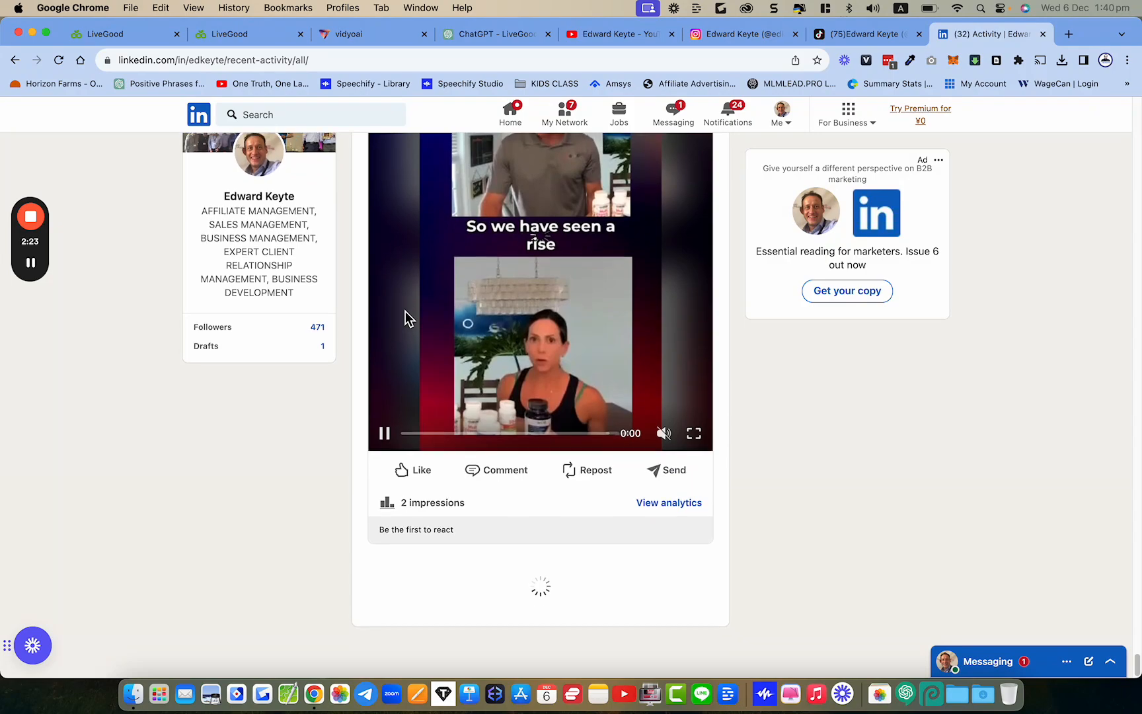
scroll(410, 307, up, 15)
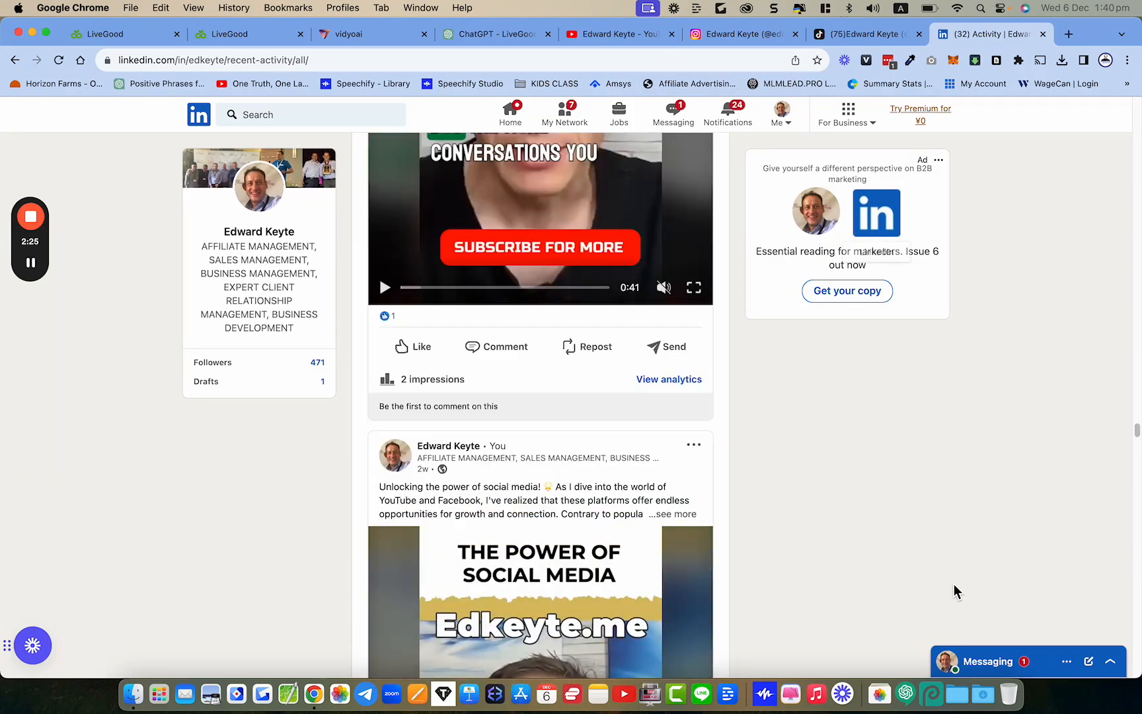
scroll(954, 591, up, 10)
scroll(956, 462, up, 10)
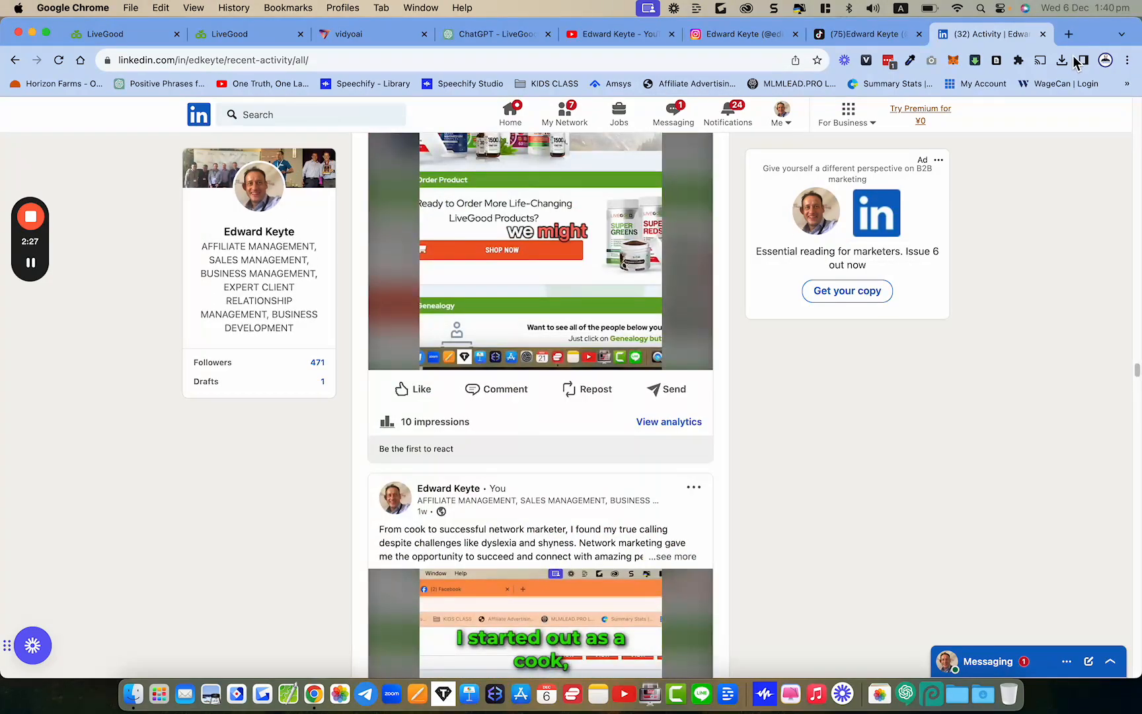
Open the channel owner's Twitter profile in a new browser tab and look through its posted video clips
click(1068, 34)
text(twitter.com/edkeyte)
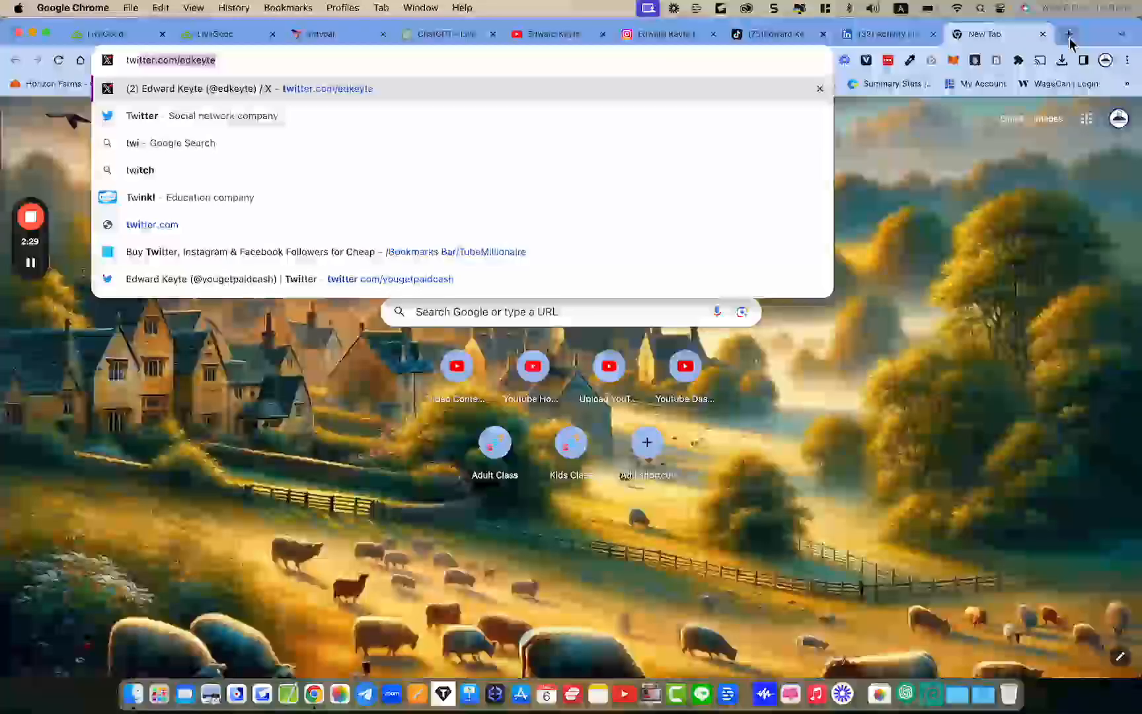
key(Return)
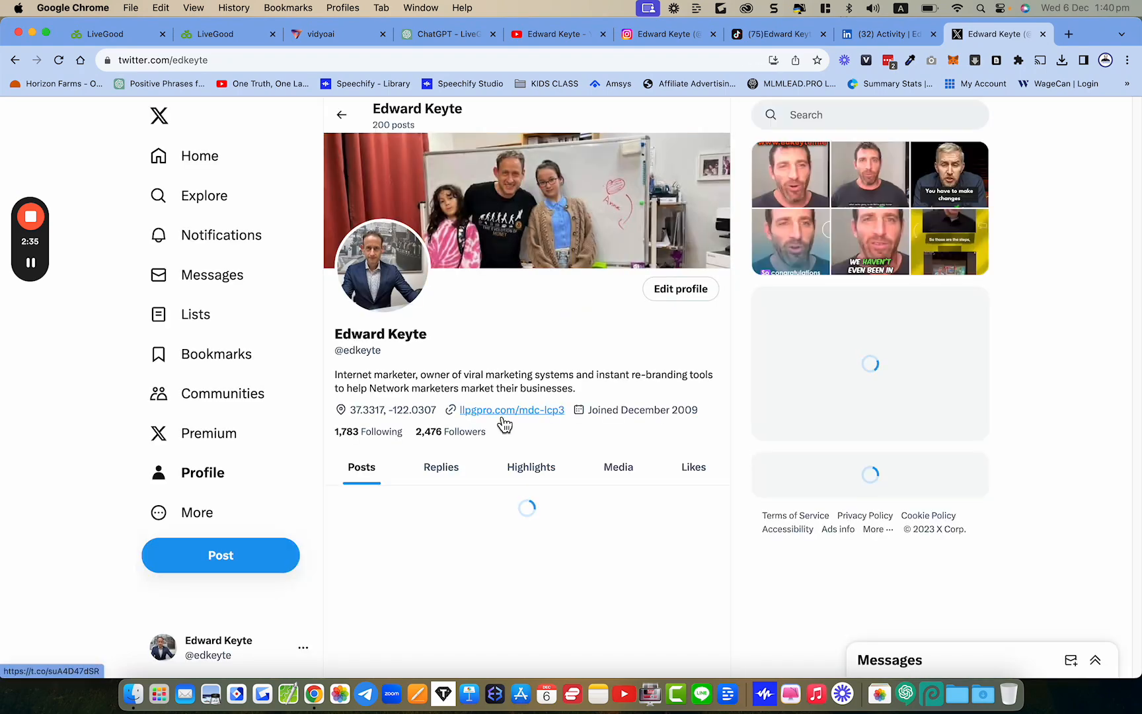
scroll(509, 479, down, 3)
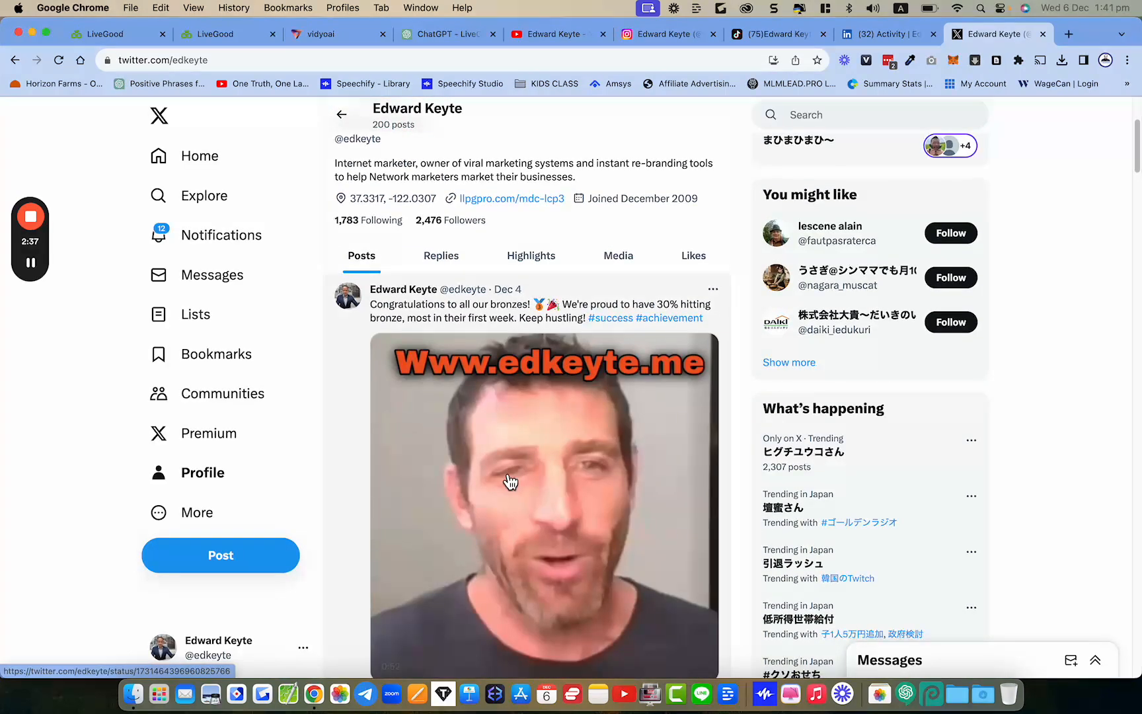
scroll(509, 480, down, 15)
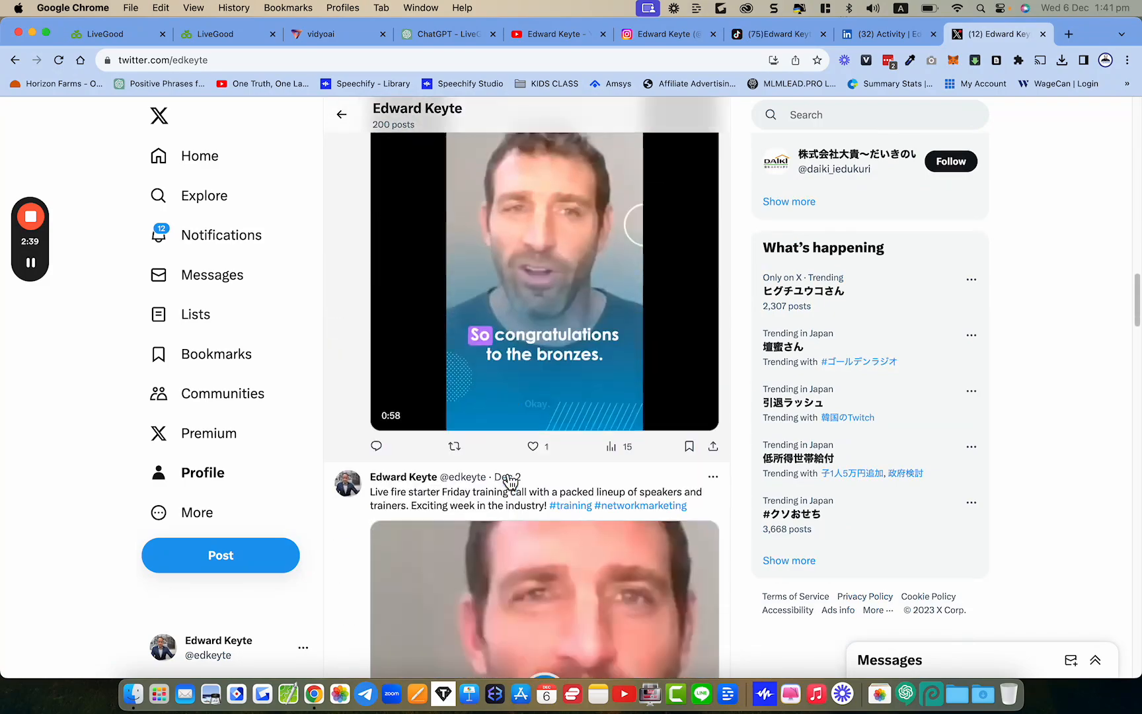
scroll(509, 481, down, 20)
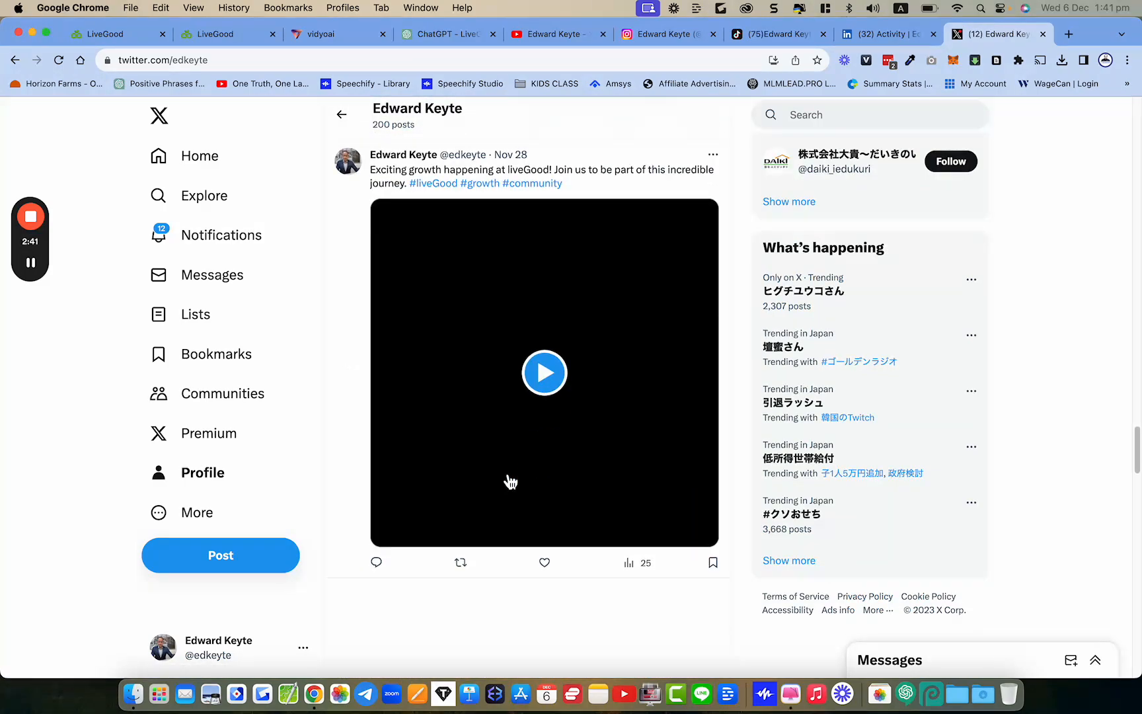
scroll(509, 481, down, 20)
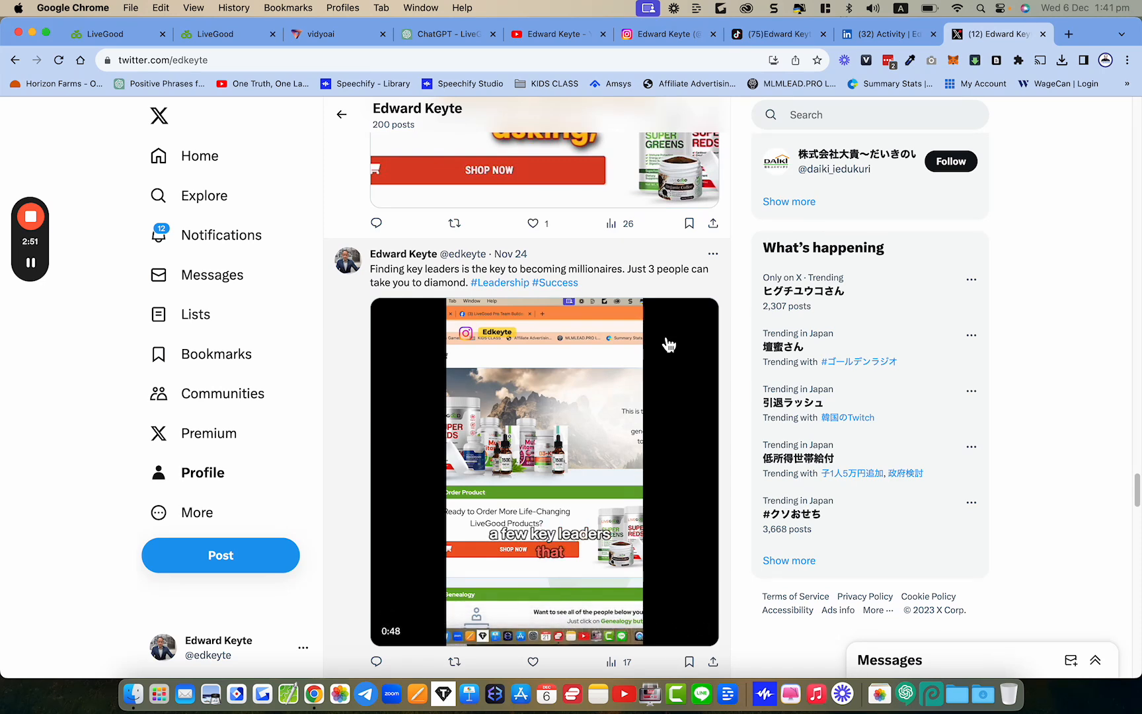
Return to the vidyo.ai home page and look over the imported videos with clips available for review
click(322, 36)
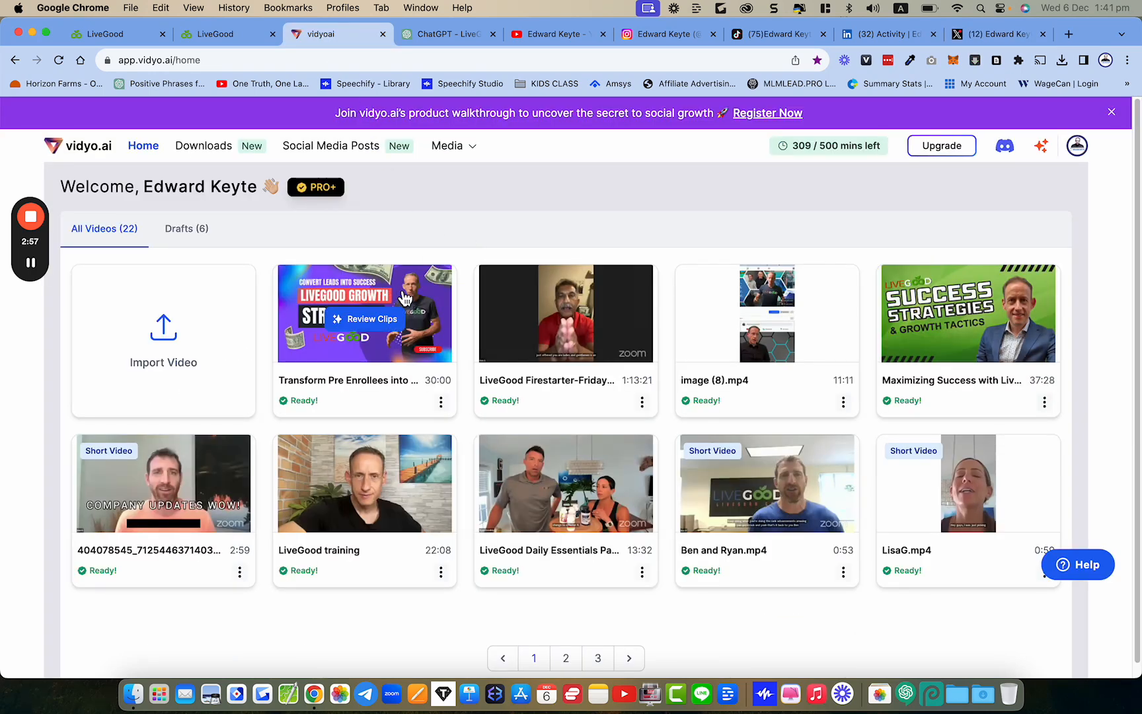
mouse_move(613, 313)
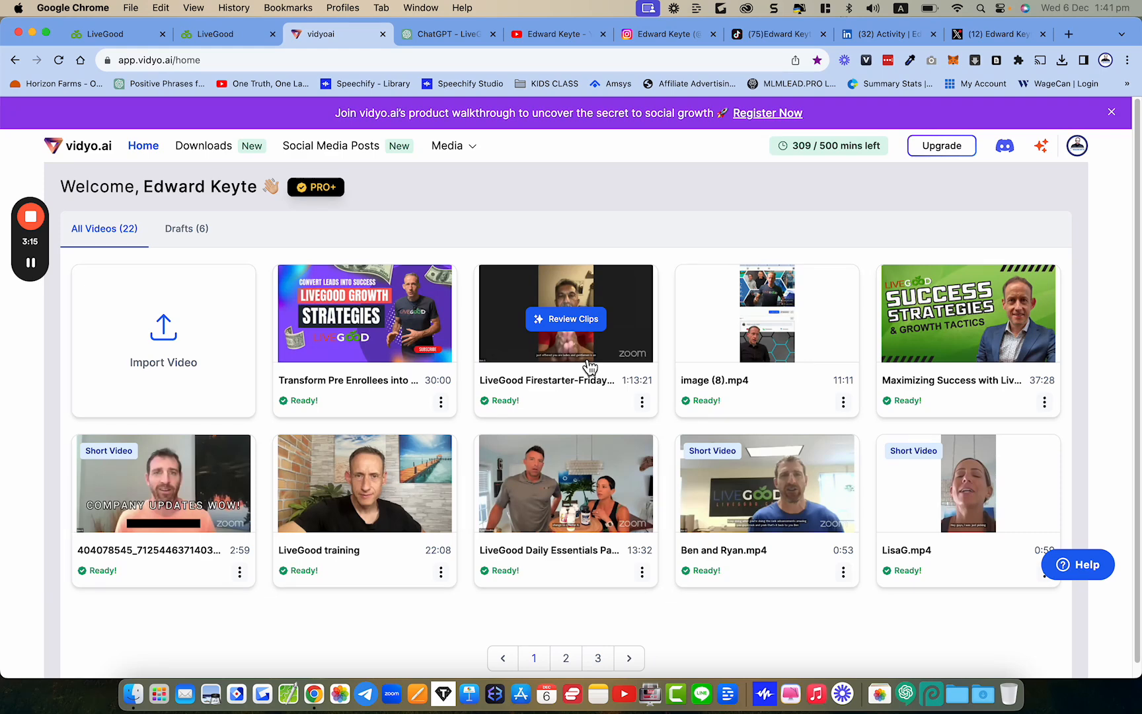
mouse_move(337, 314)
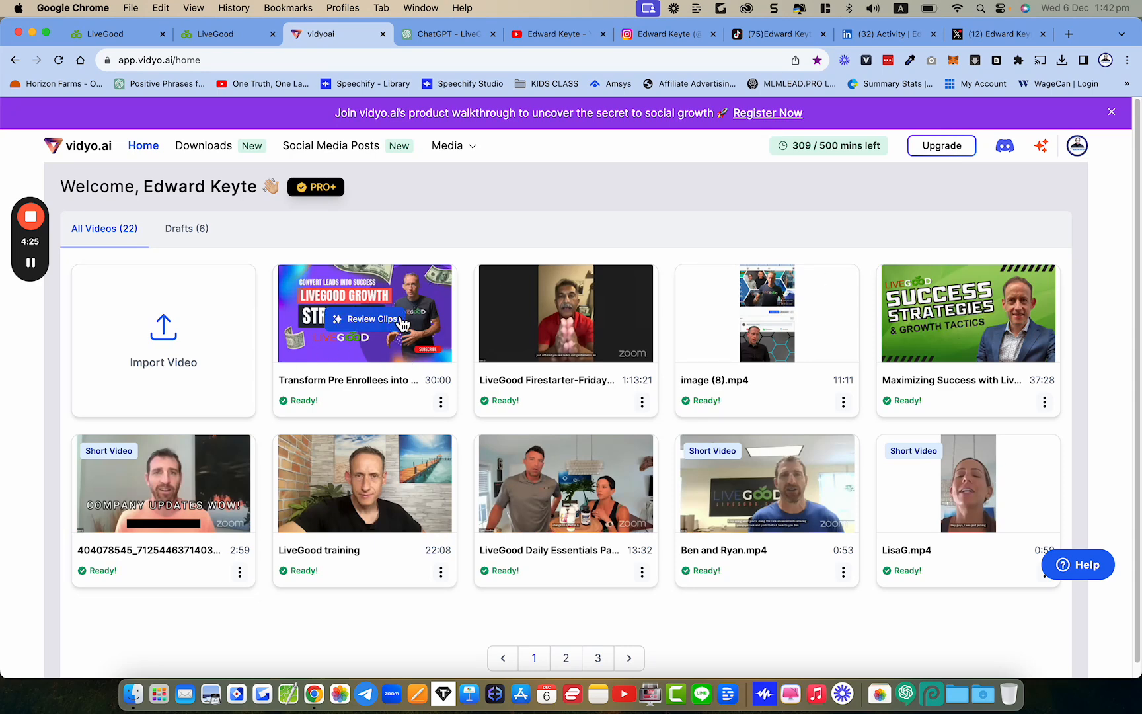
Switch to the YouTube channel and look through its latest long-form videos
click(545, 37)
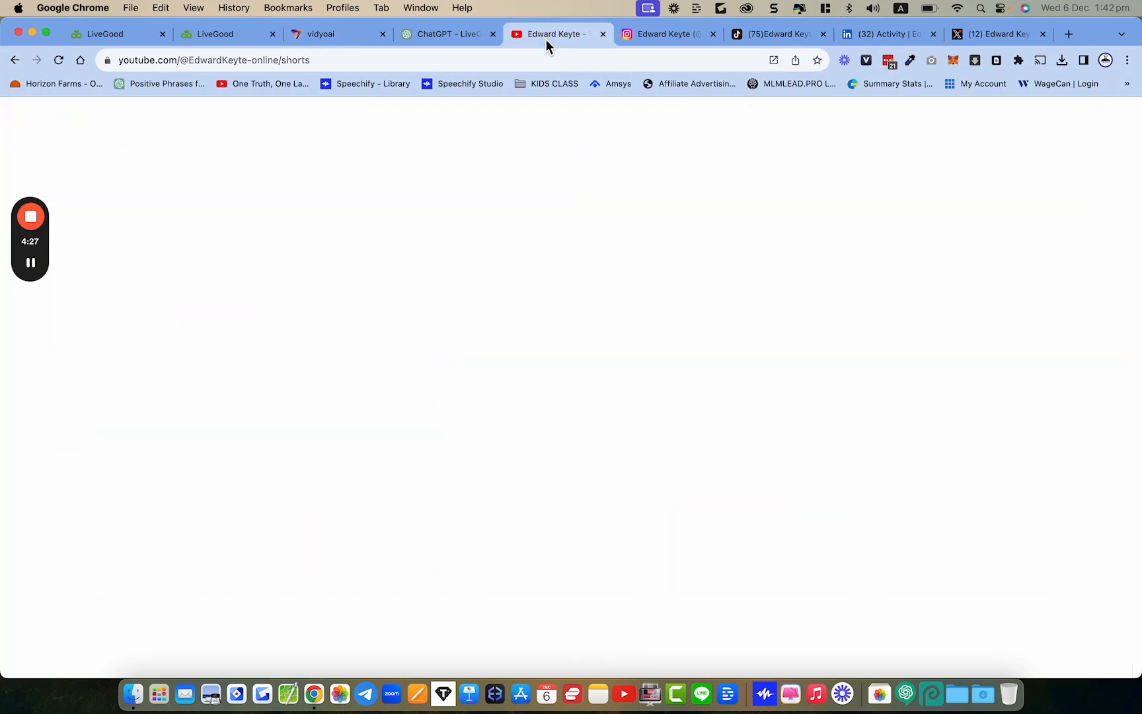
click(275, 460)
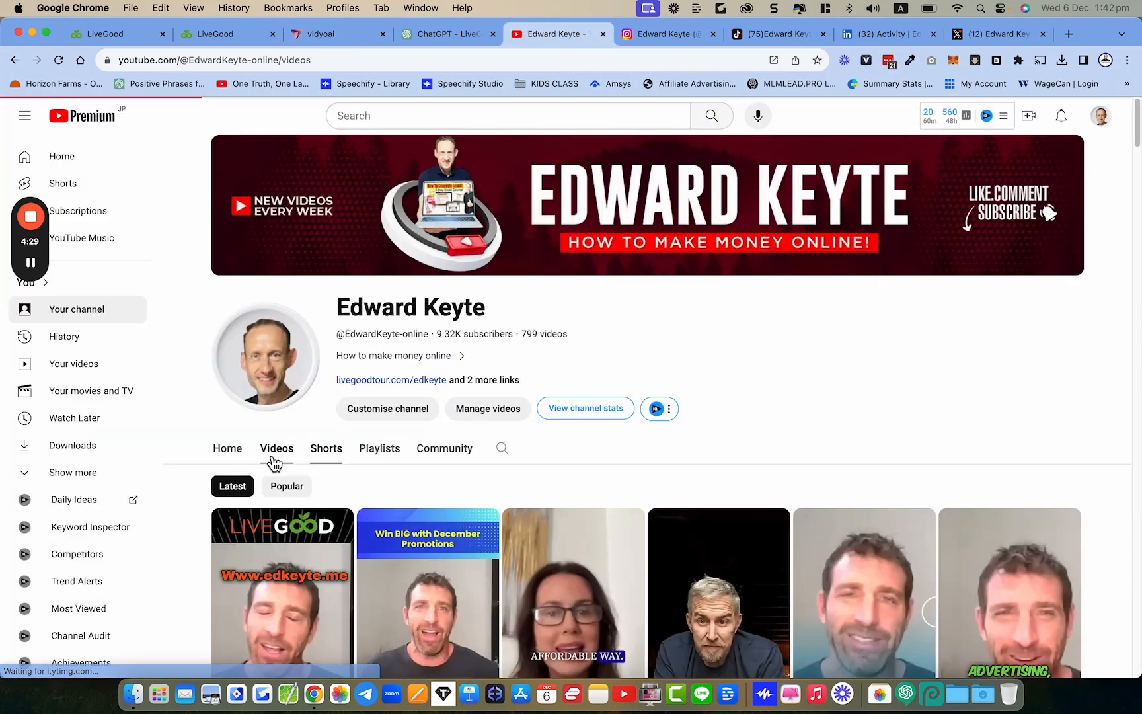
scroll(274, 459, down, 3)
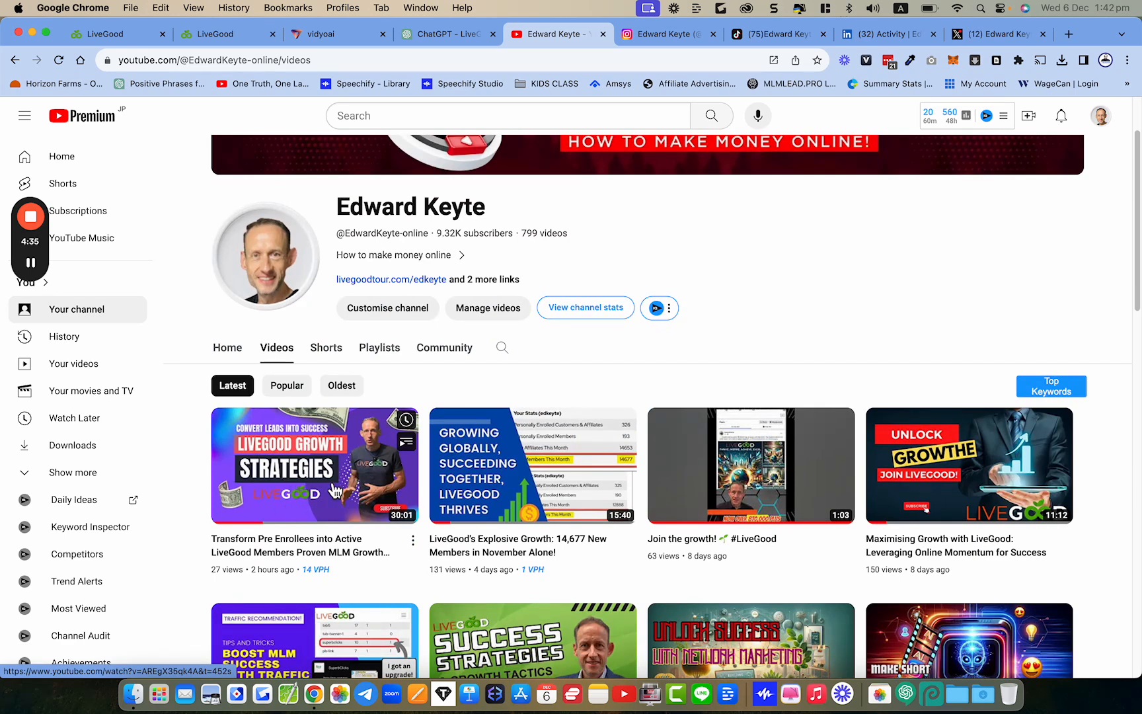
scroll(333, 486, down, 2)
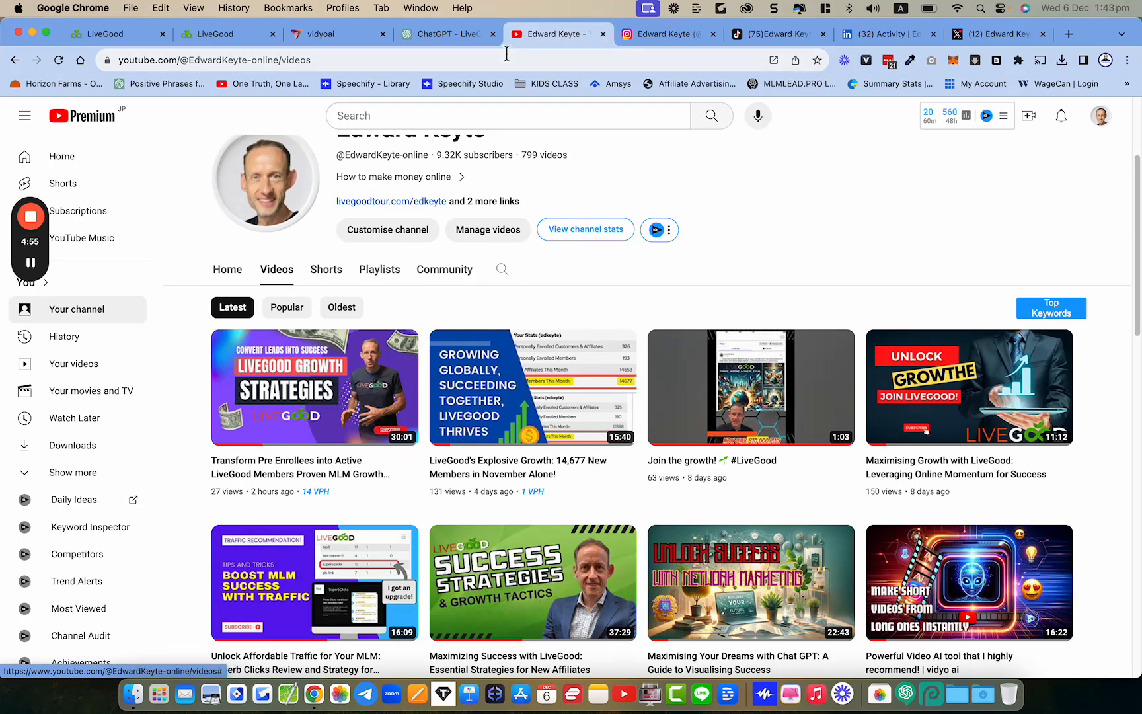
Compare the imported videos on the vidyo.ai home page with the YouTube channel's latest uploads, finishing on the vidyo.ai home page
click(313, 38)
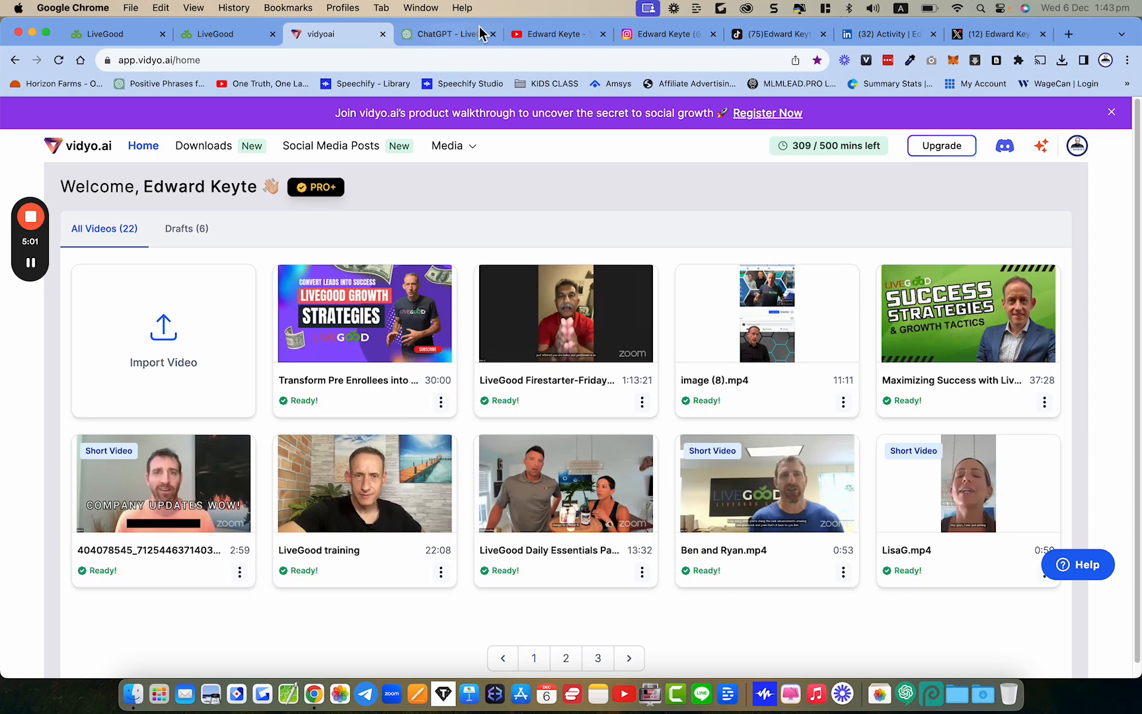
click(534, 34)
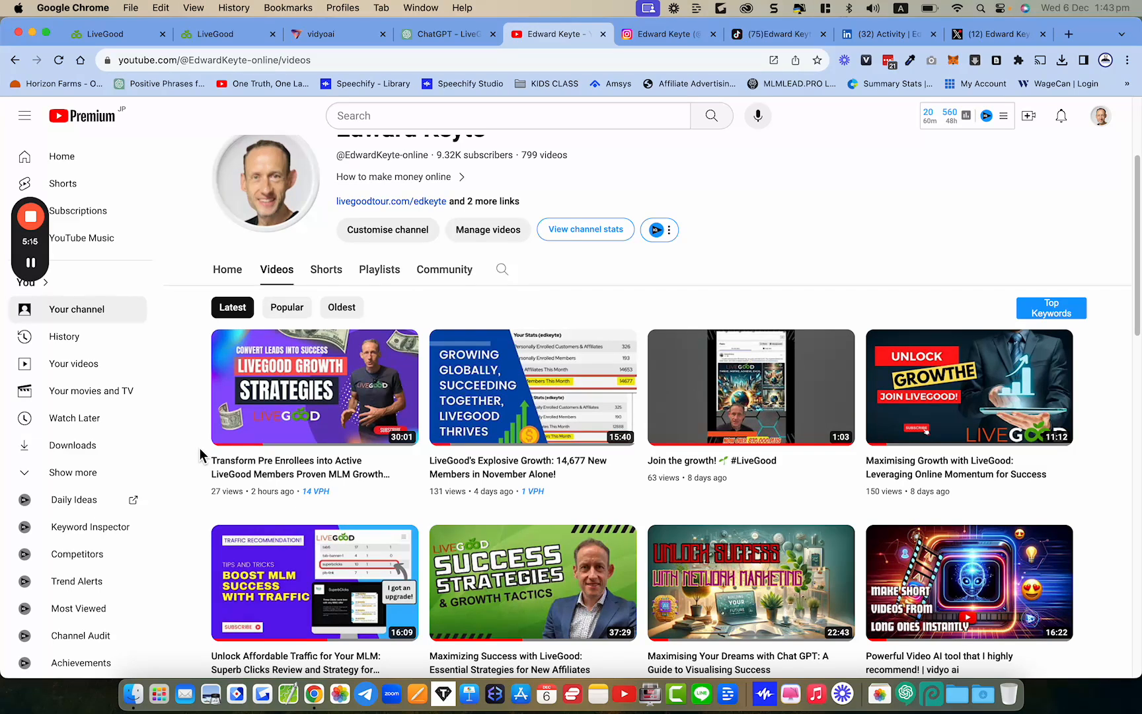
click(333, 34)
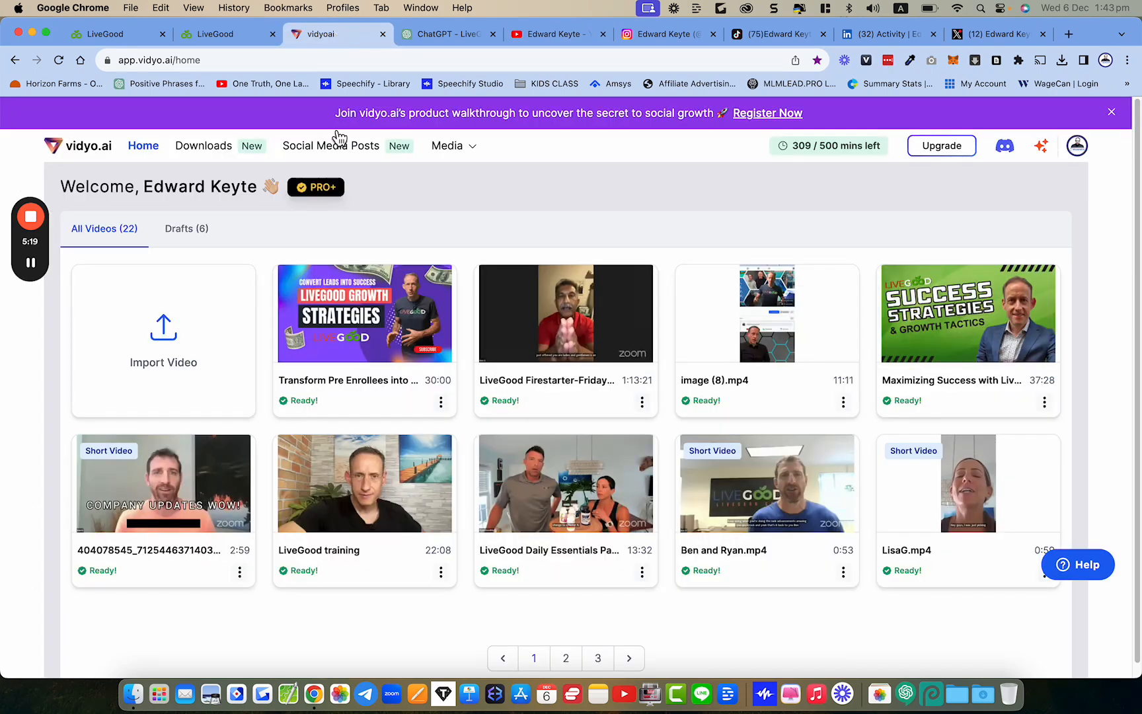
Open the clips of the "Transform Pre Enrollees into Active LiveGood Members" video and look through its full list of shorts
mouse_move(302, 271)
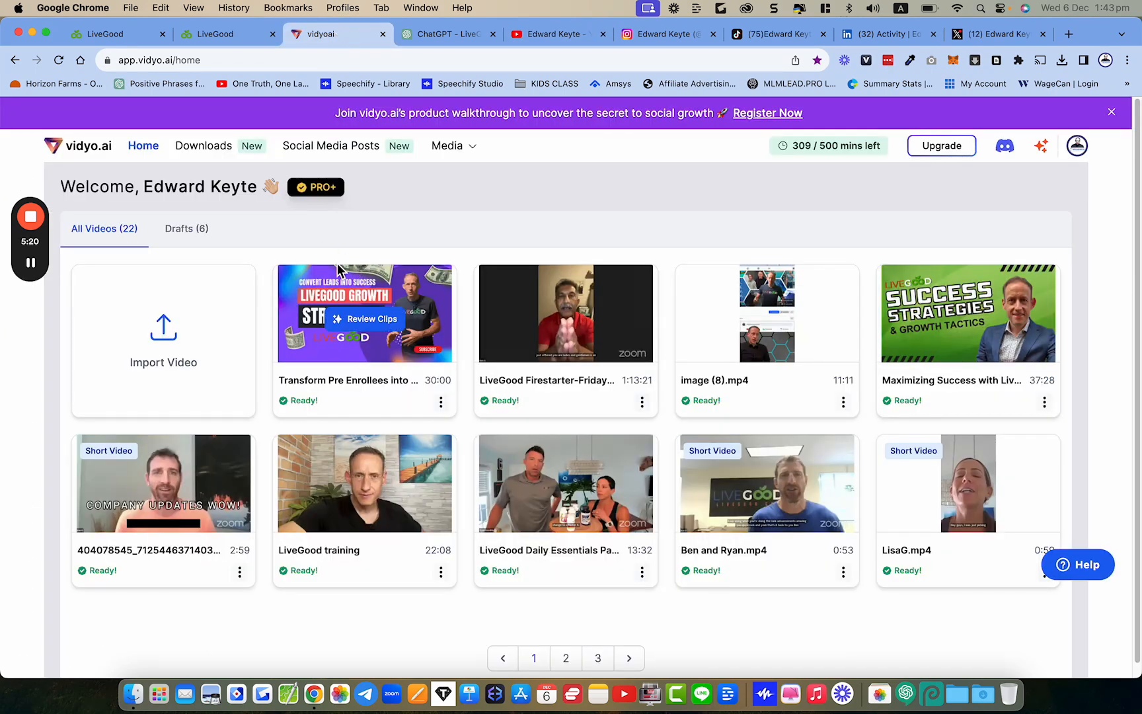
click(360, 320)
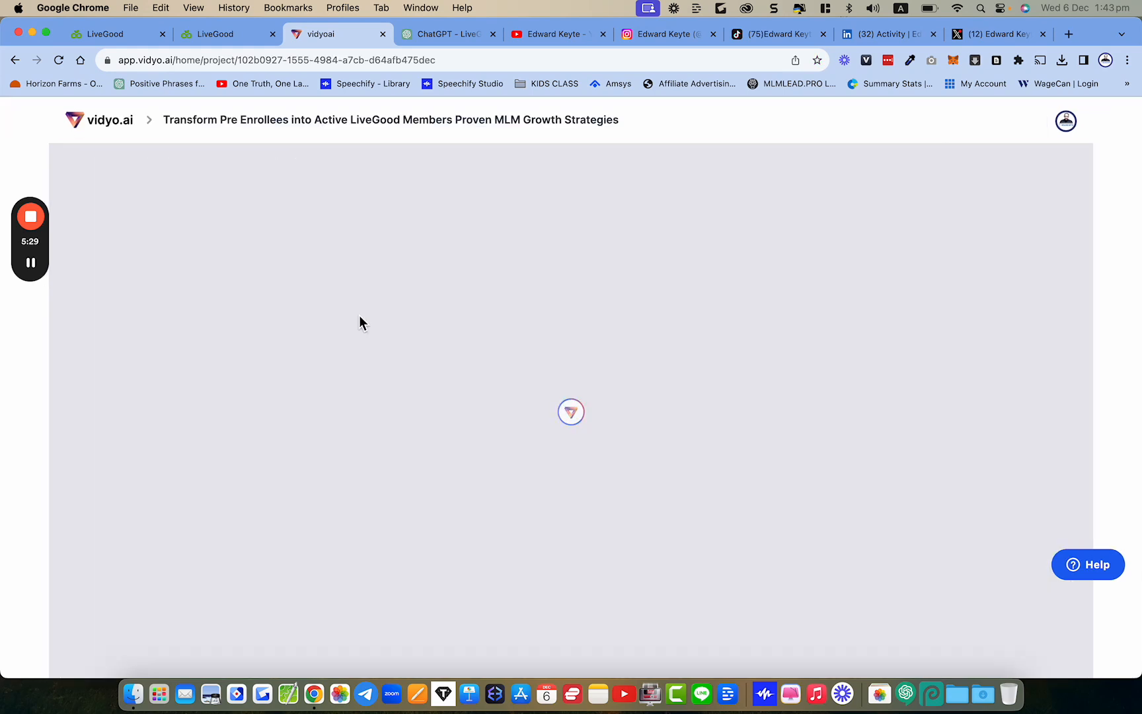
scroll(240, 390, down, 10)
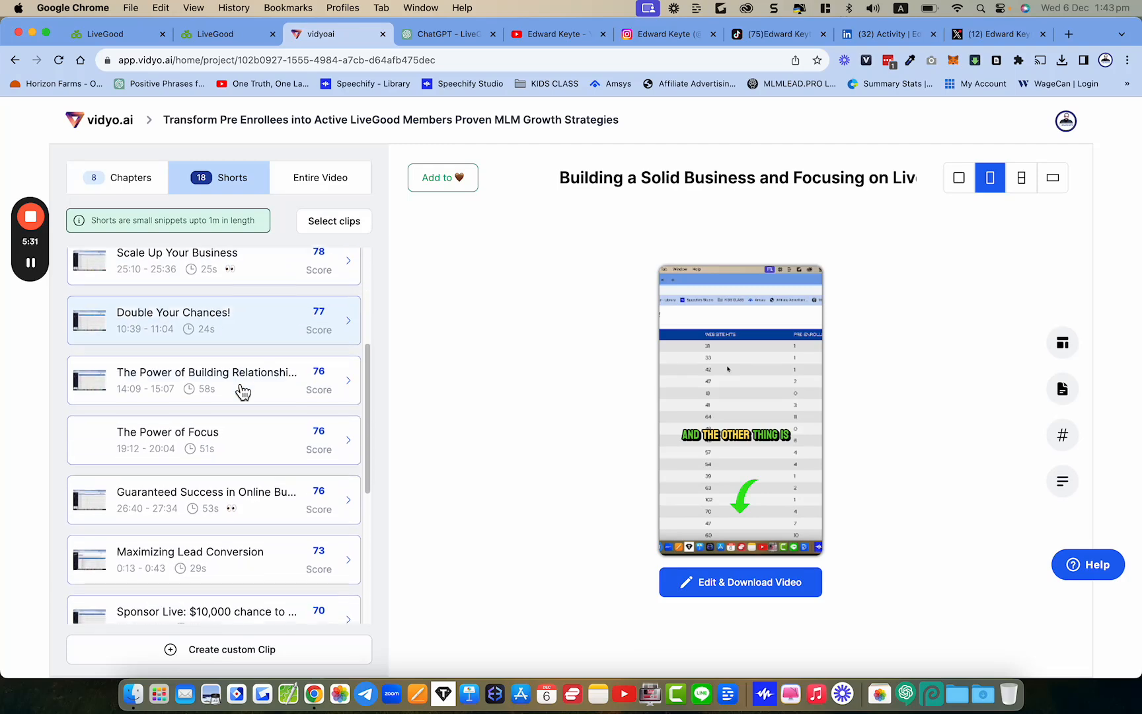
scroll(241, 390, down, 6)
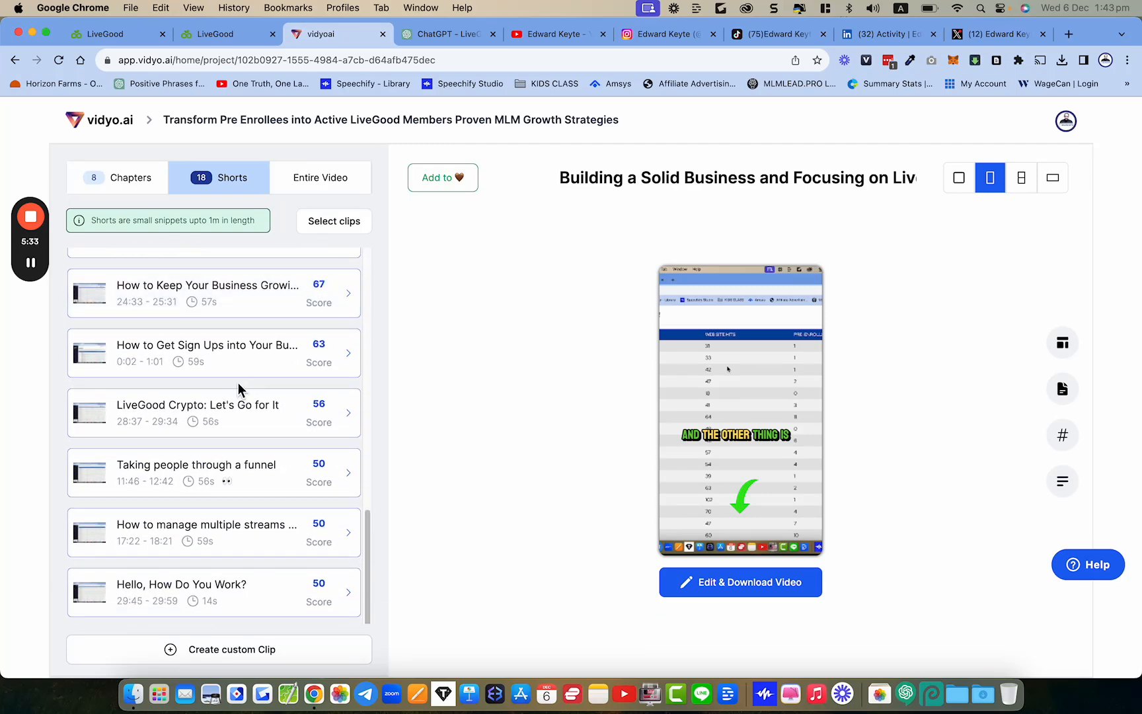
scroll(239, 388, up, 15)
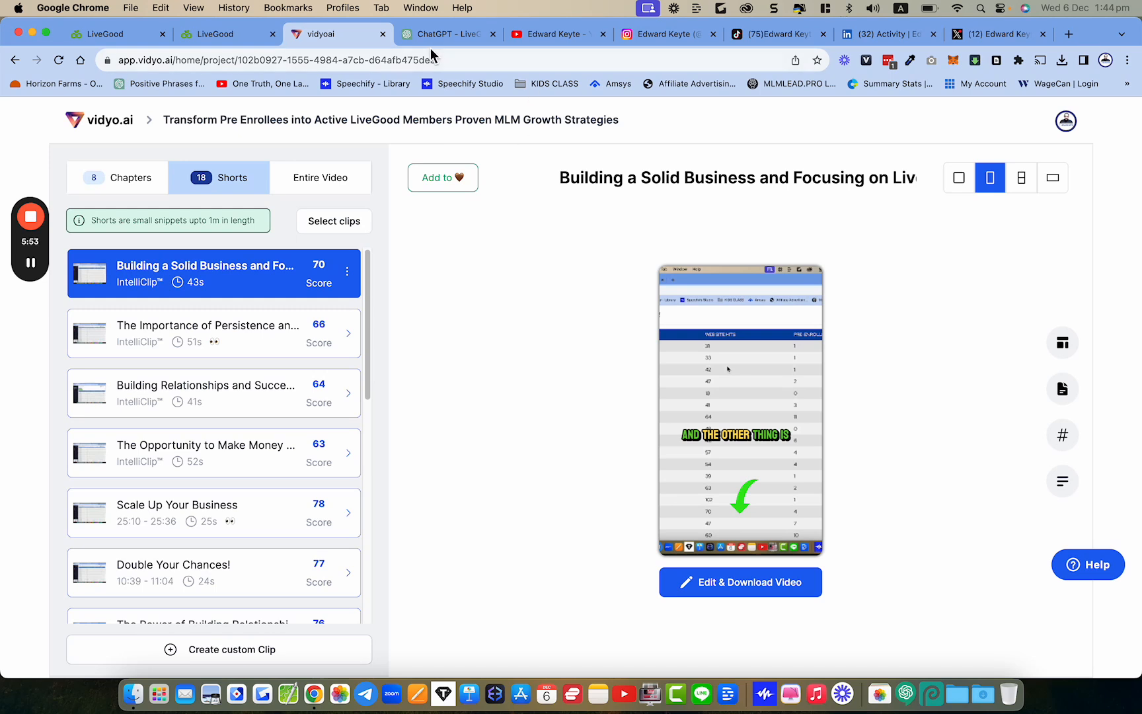
Show the video's longer chapter clips and return to the vidyo.ai home page
click(116, 178)
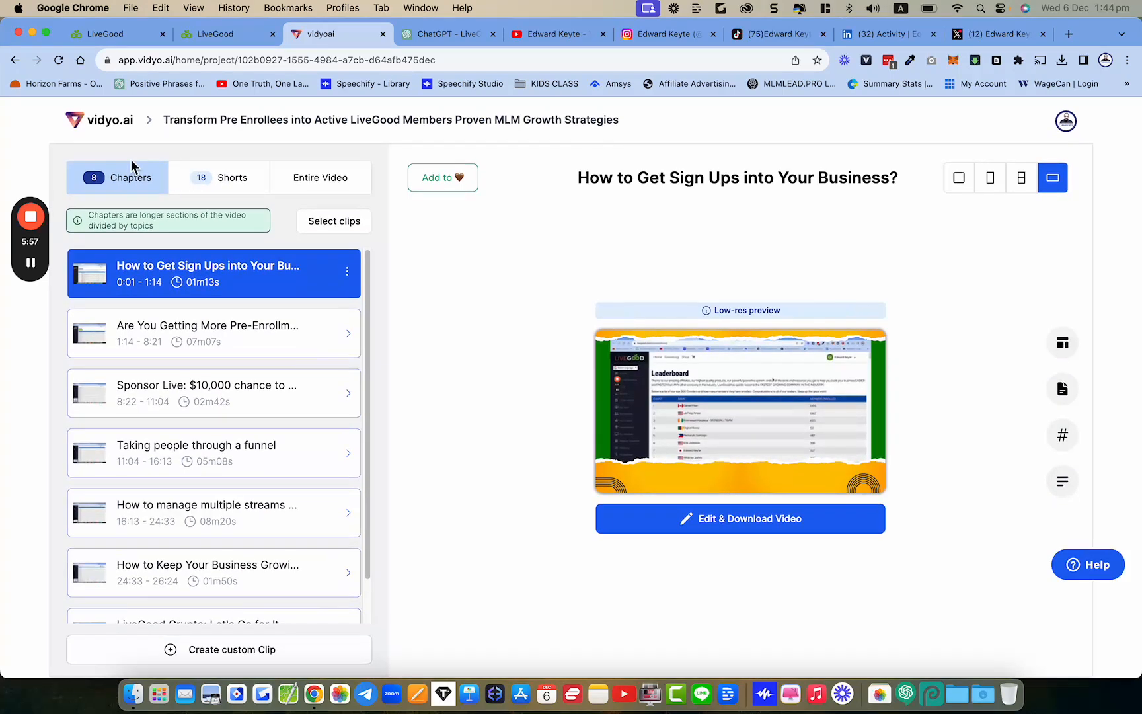
click(114, 124)
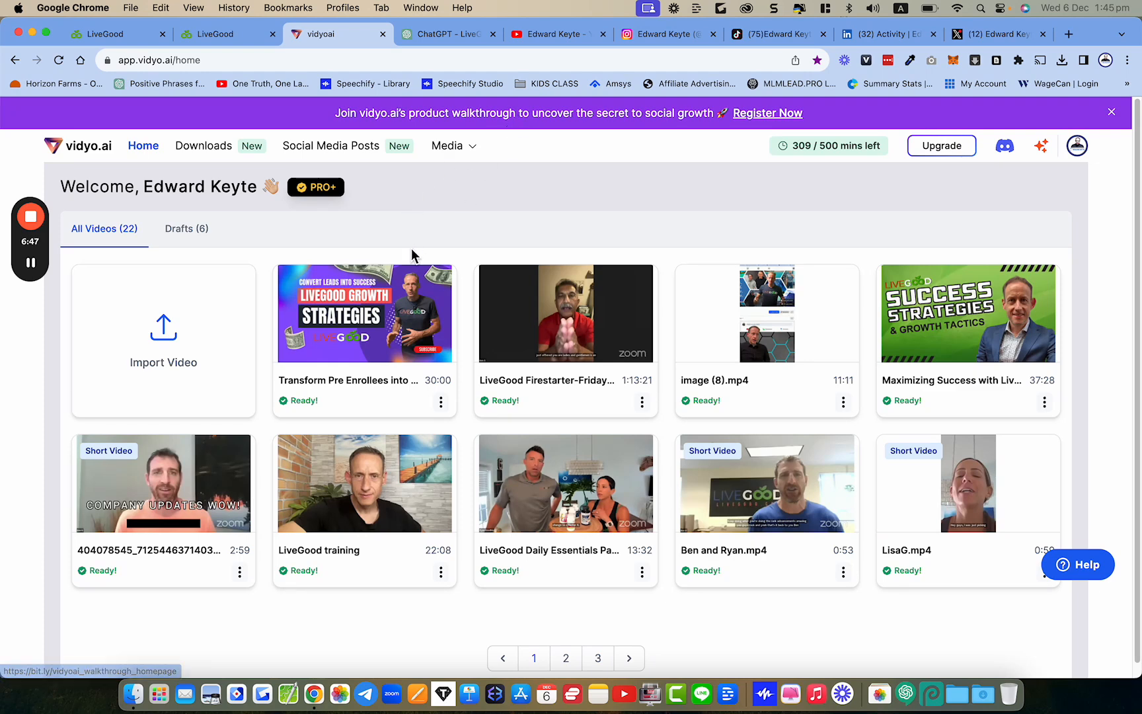
mouse_move(351, 342)
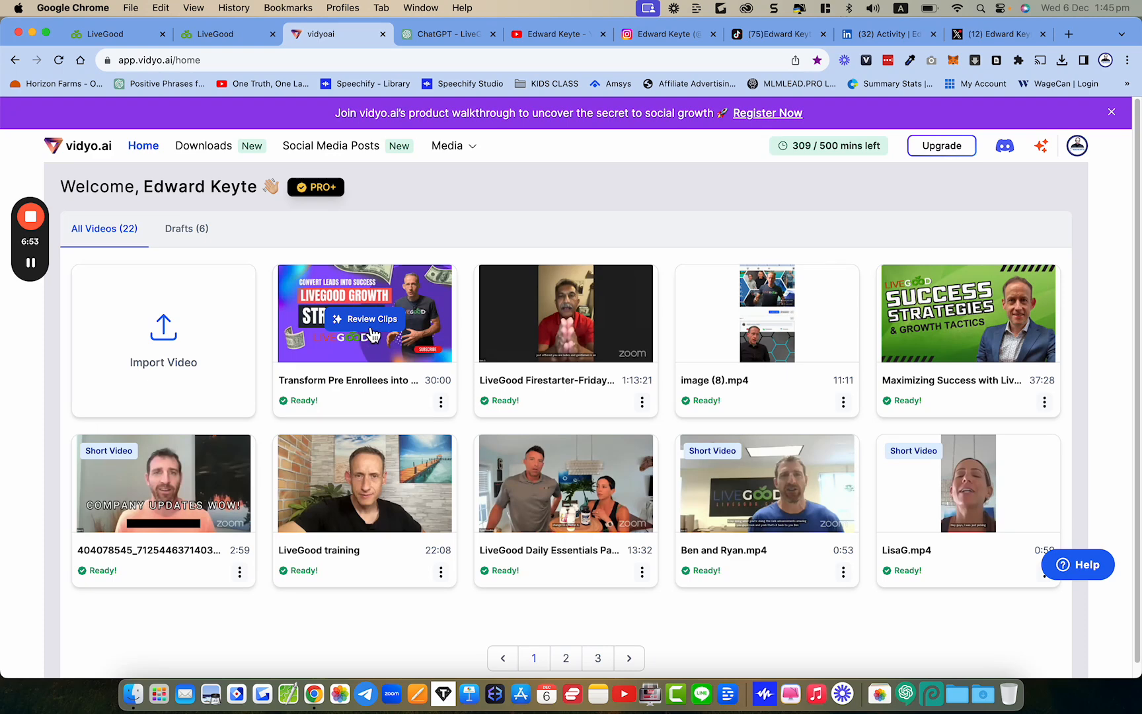
Open the My Downloads page and look over the finished portrait clips
click(199, 146)
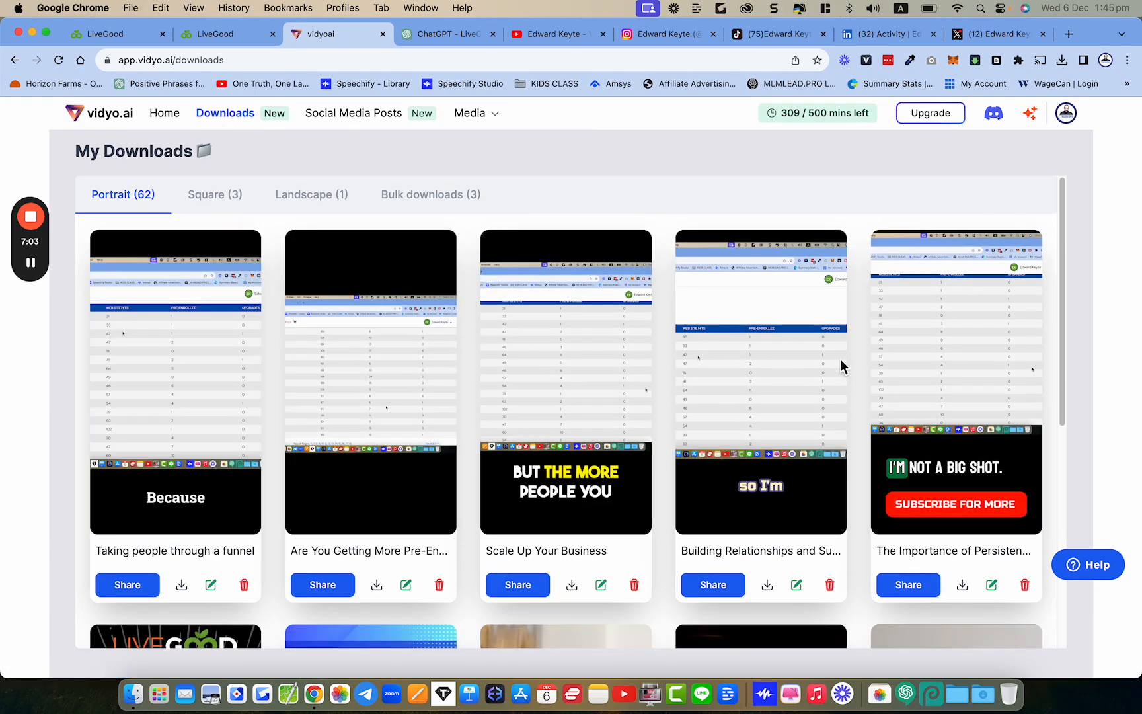
scroll(969, 383, down, 1)
scroll(970, 383, up, 1)
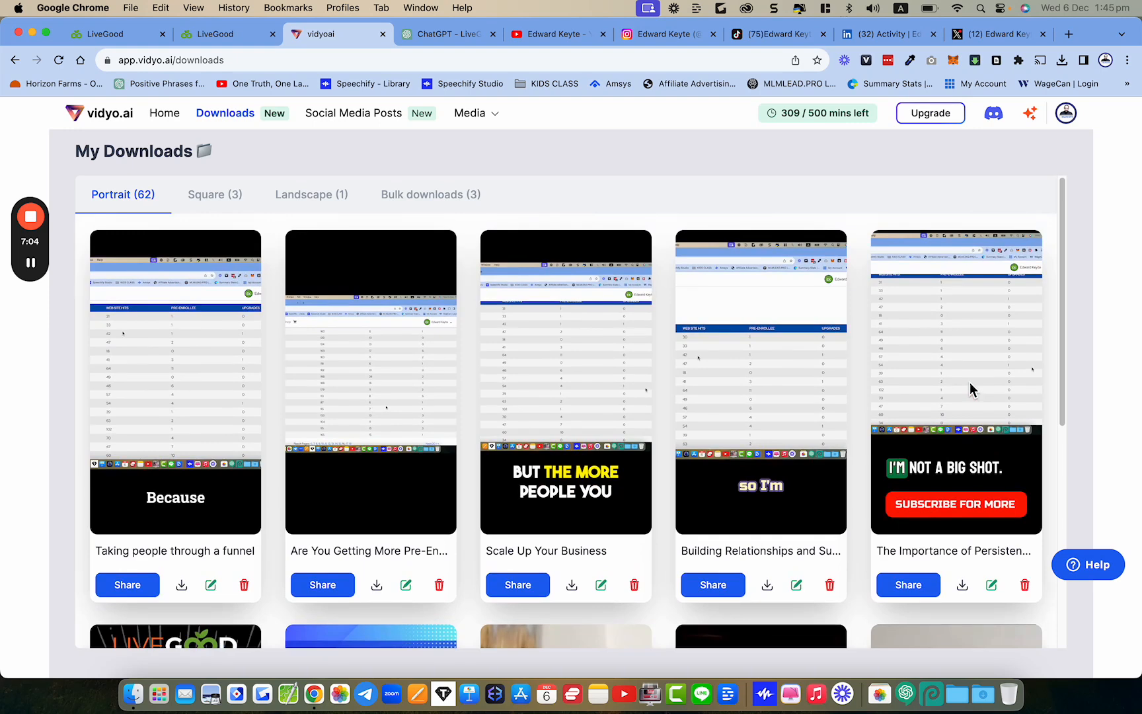
Open the sharing options of "The Importance of Persistence and Scaling in Social Media" and briefly play the clip's preview
click(939, 362)
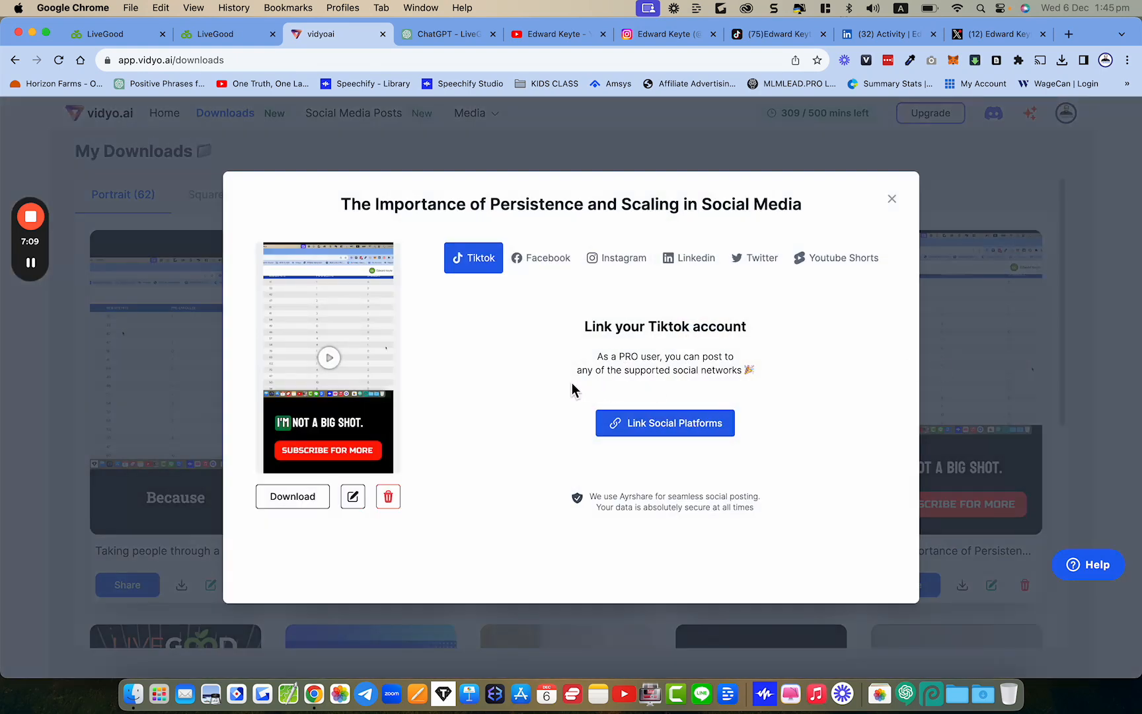
click(329, 359)
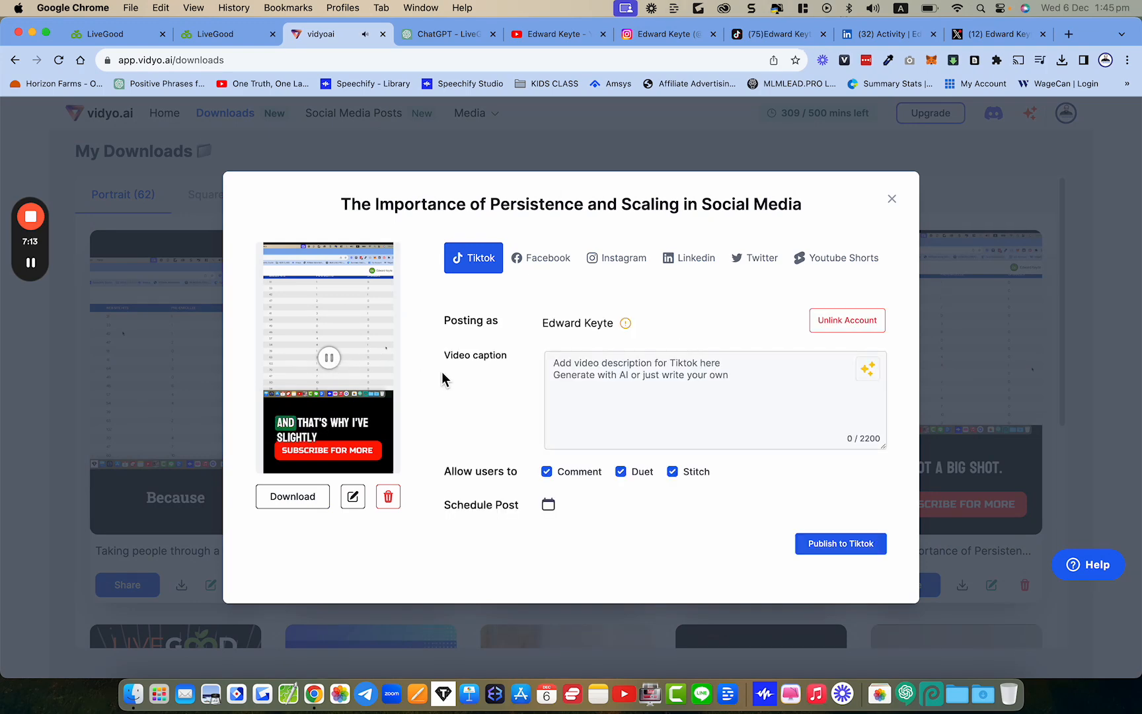
click(334, 362)
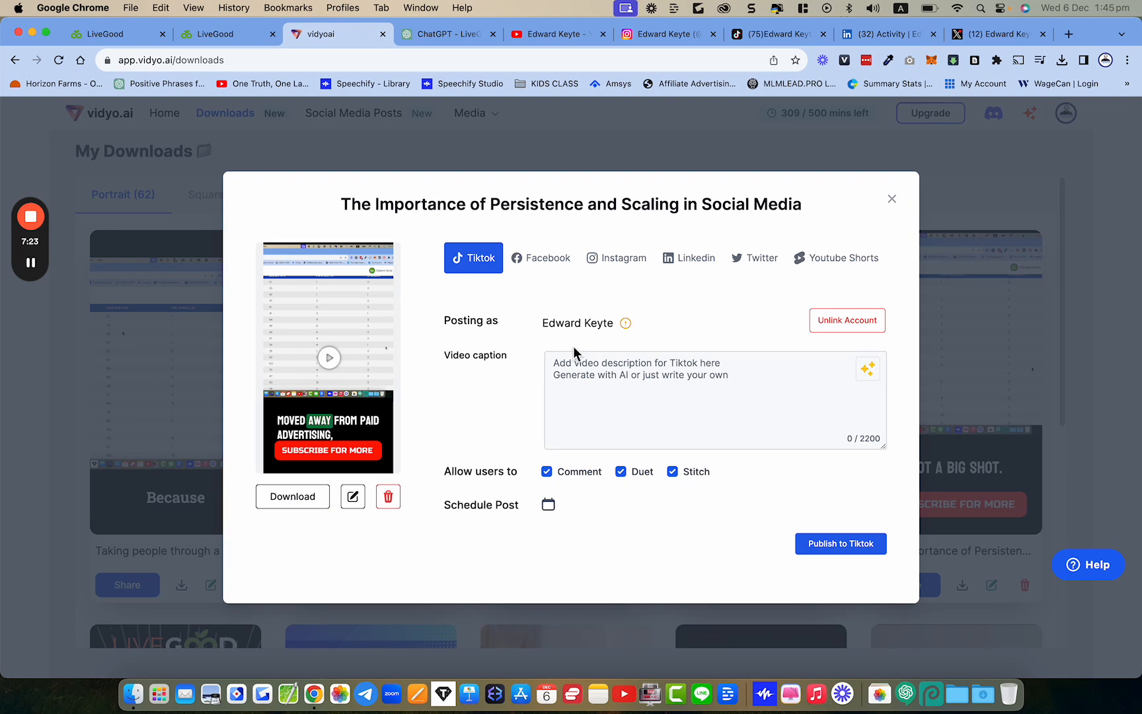
Generate an AI caption for the clip's TikTok post and check the post's date and time scheduling options without publishing it
click(879, 382)
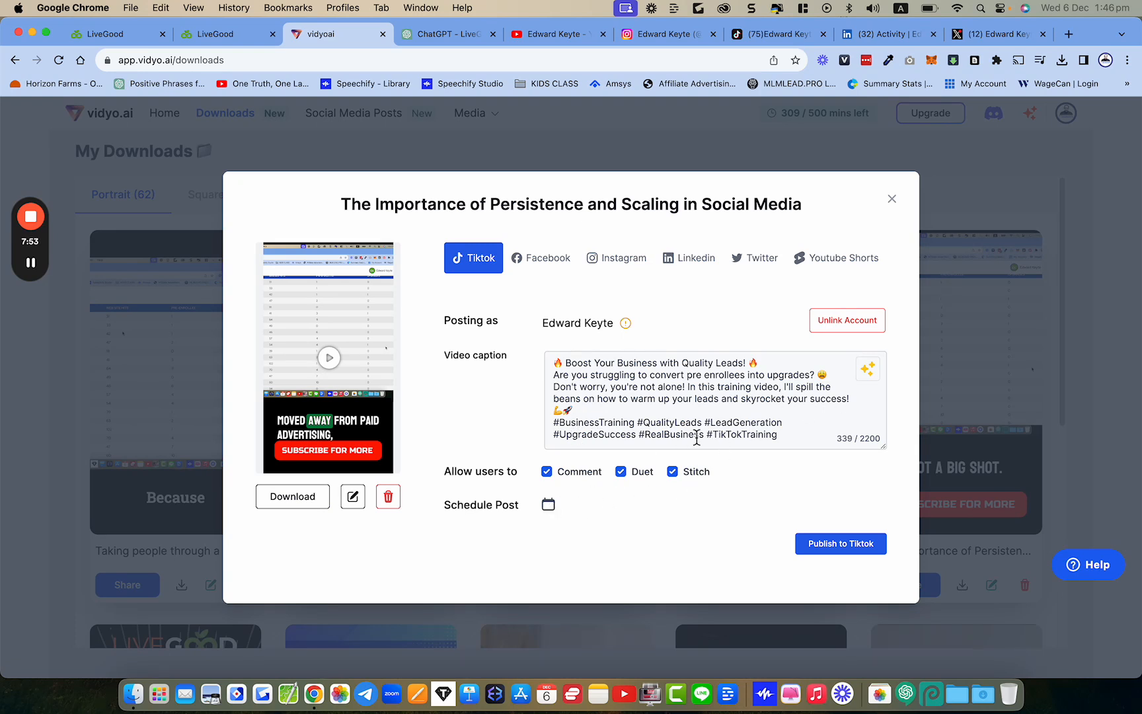
click(548, 506)
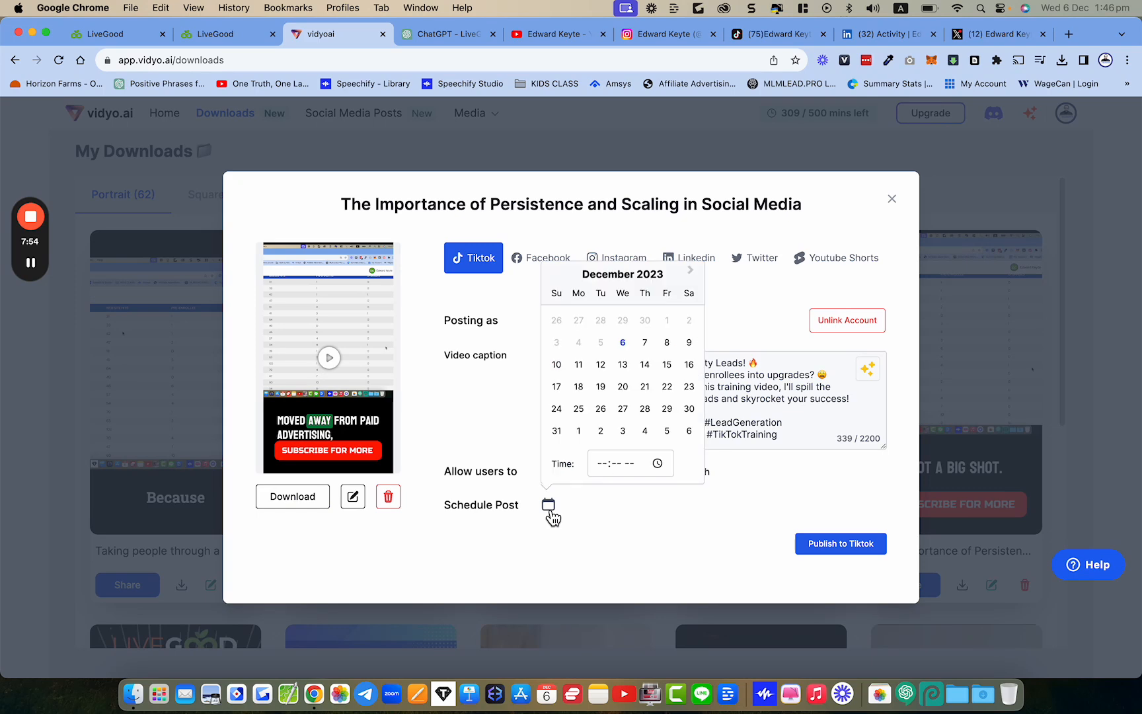
click(662, 465)
click(778, 482)
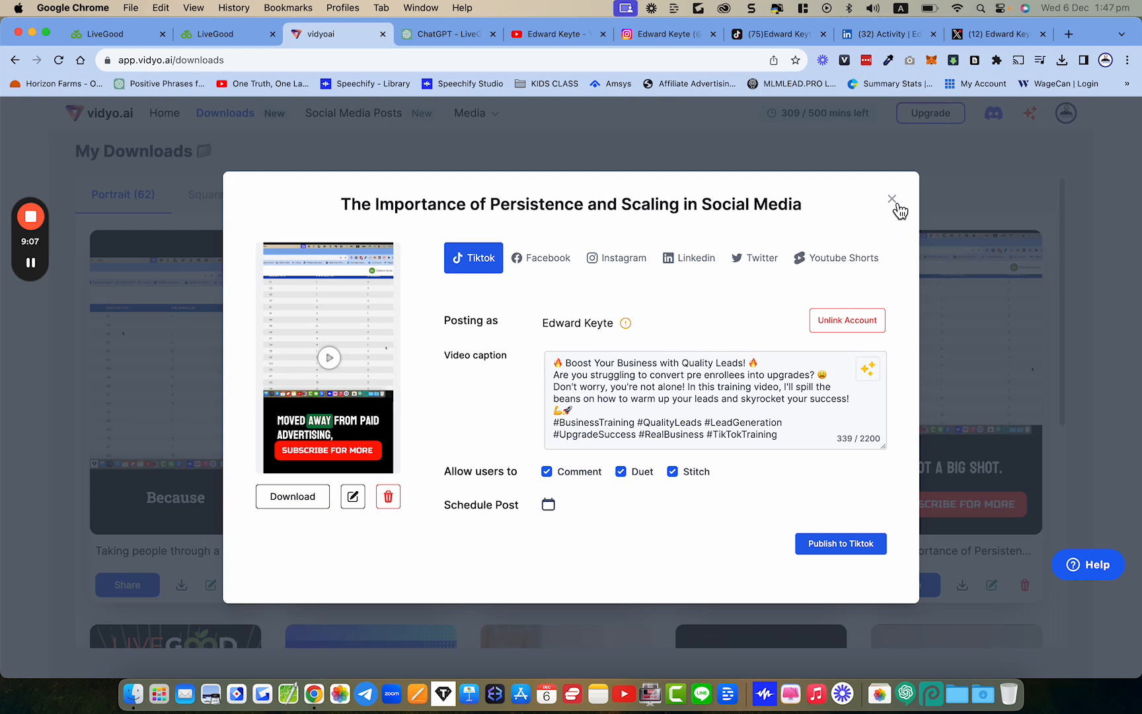
click(892, 199)
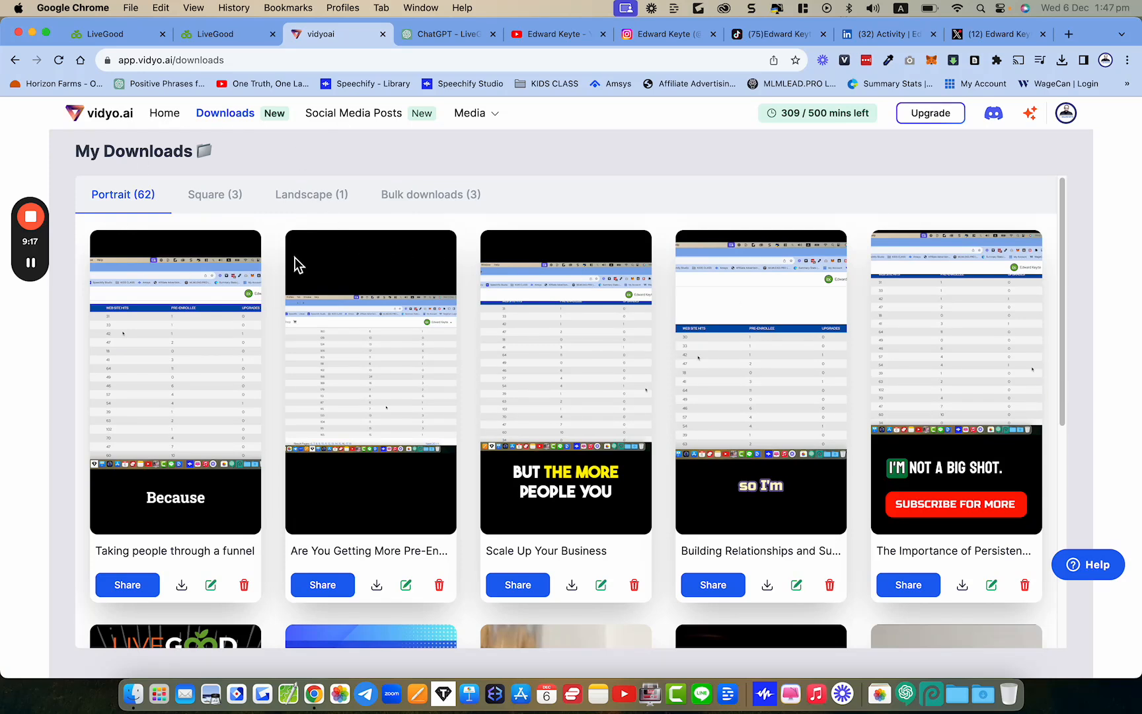
Open the scheduled social media posts and look through the December list
click(319, 121)
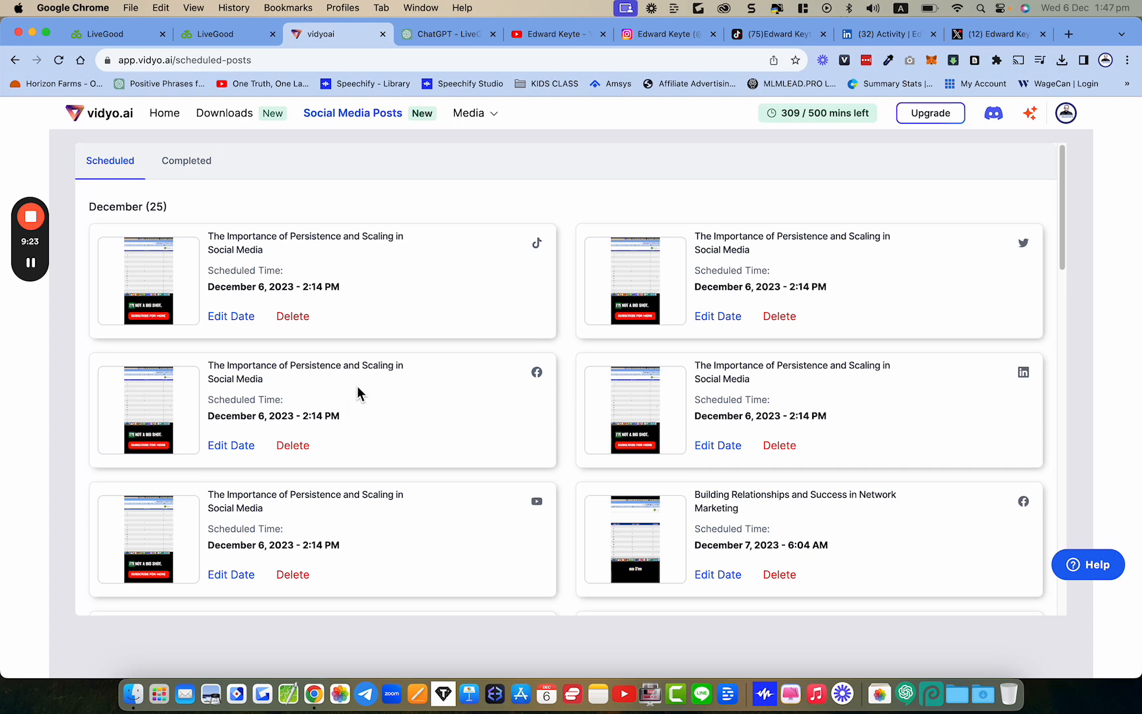
drag(90, 209, 186, 215)
click(186, 214)
scroll(244, 310, down, 2)
scroll(319, 409, down, 6)
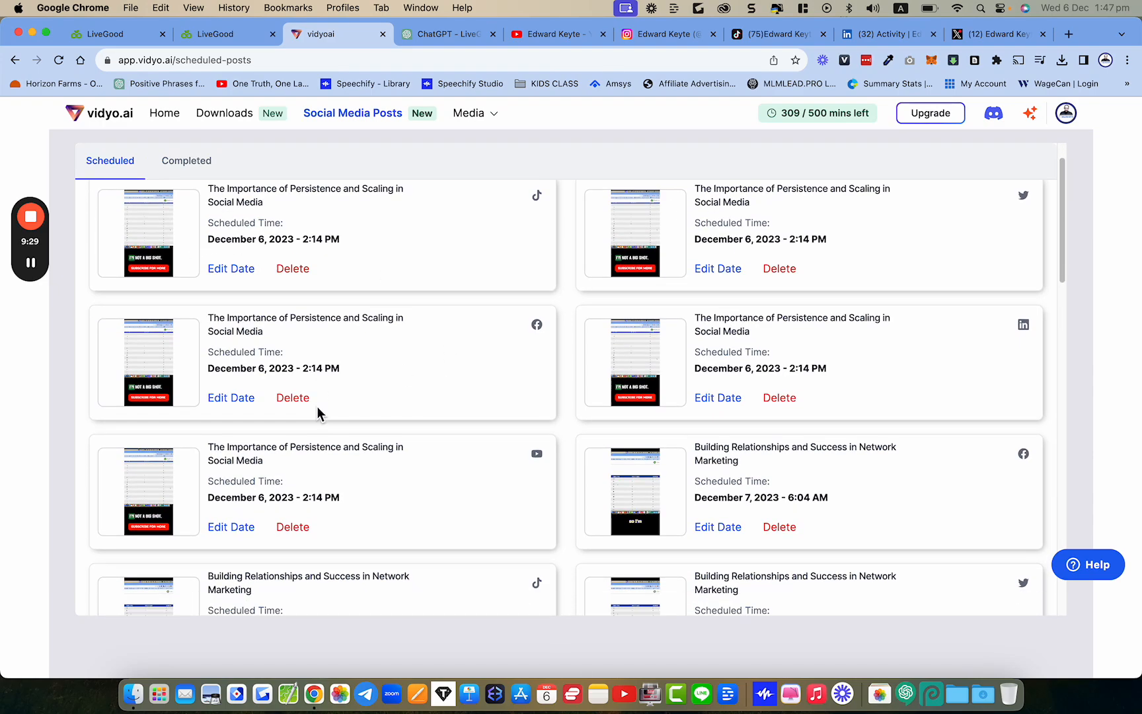
scroll(318, 413, down, 5)
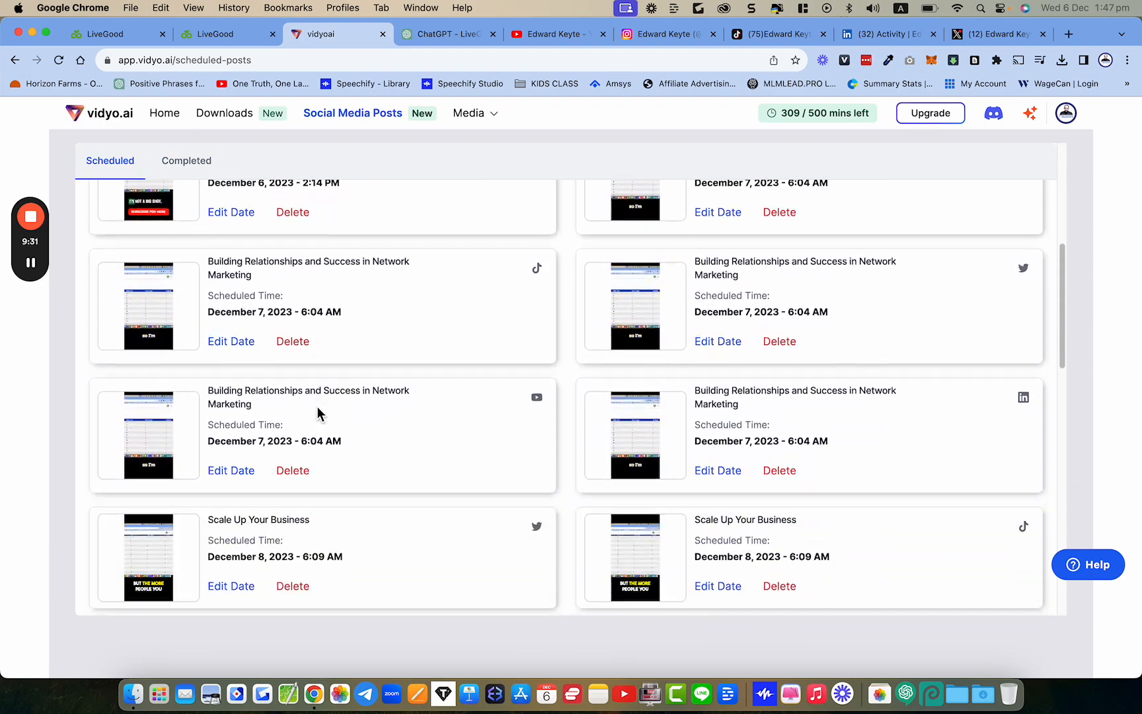
scroll(317, 413, up, 15)
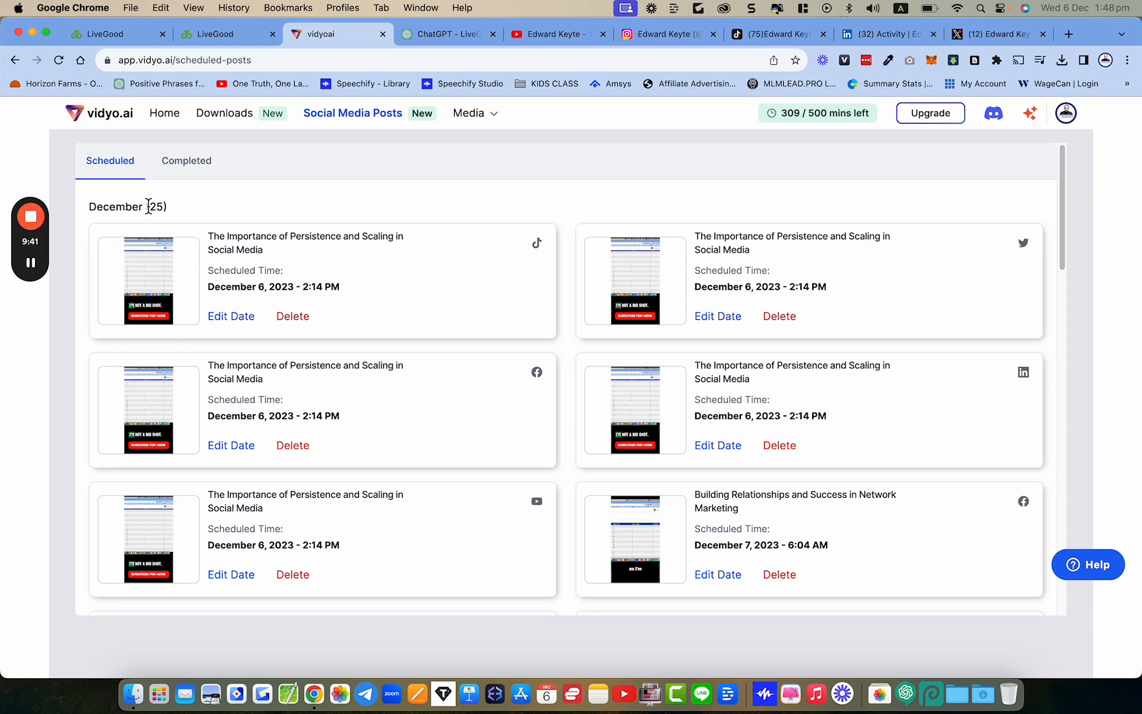
Highlight the December post count and the scheduled date of the first TikTok post, and clear the selection
drag(147, 207, 175, 210)
click(177, 210)
drag(209, 286, 268, 289)
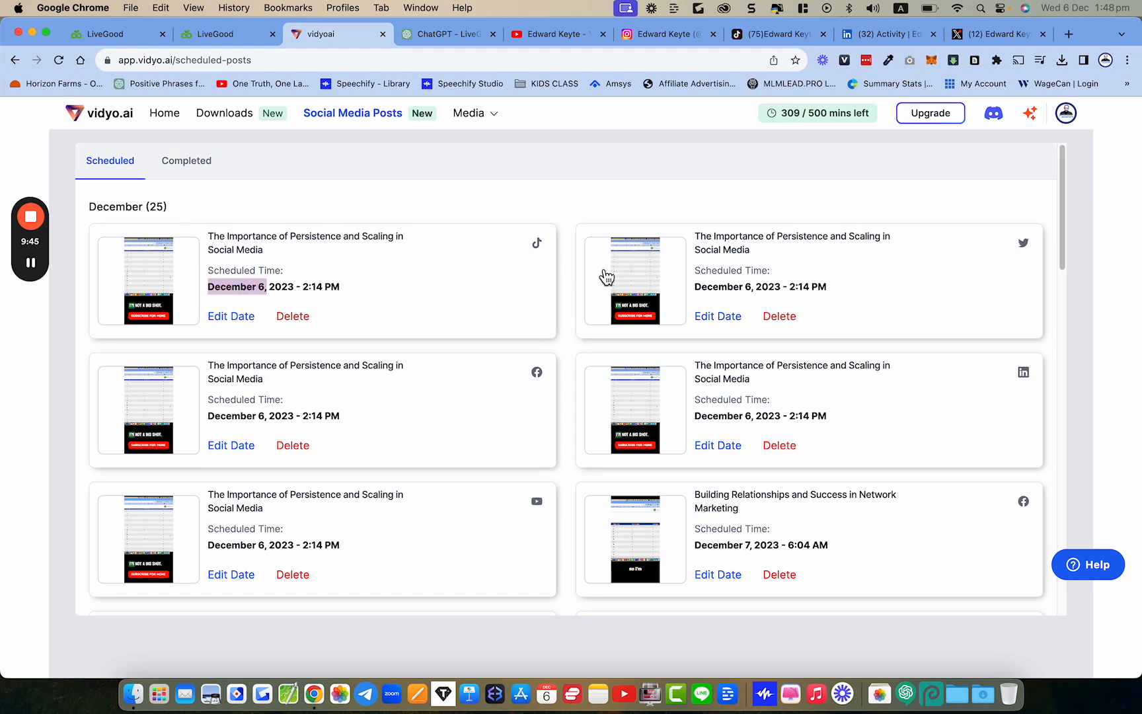
click(368, 200)
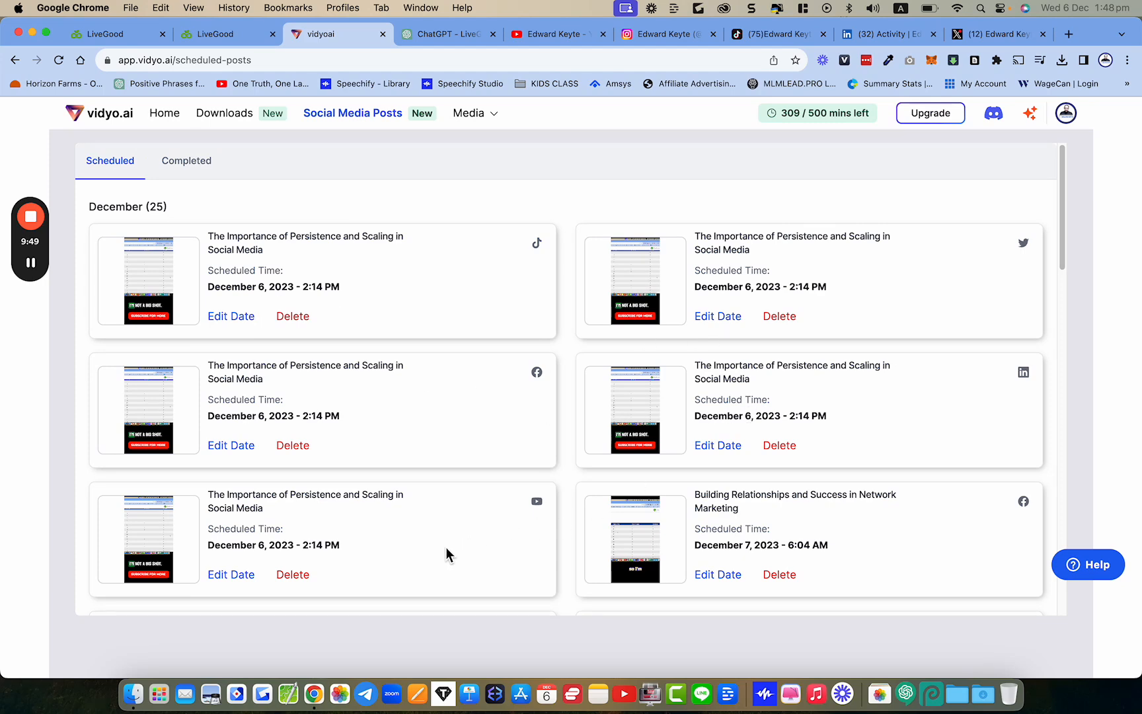
Examine which platforms and times each clip is scheduled for, from the persistence clip through the network marketing clip
scroll(342, 539, down, 3)
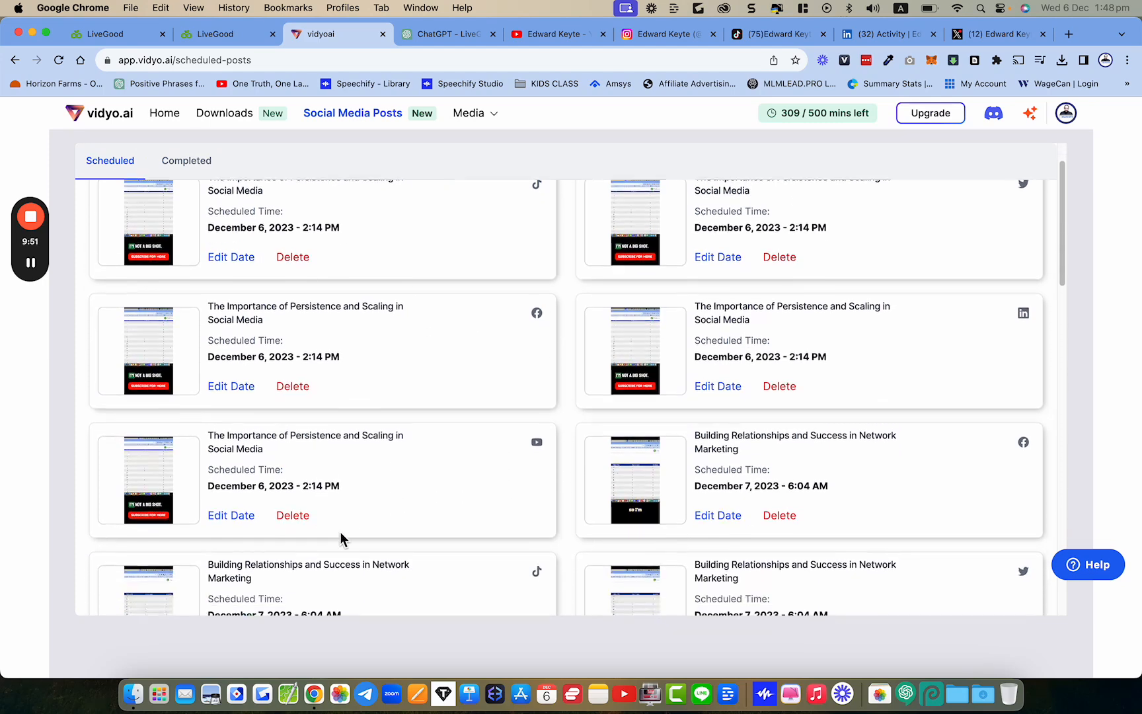
scroll(342, 539, up, 2)
scroll(341, 537, up, 1)
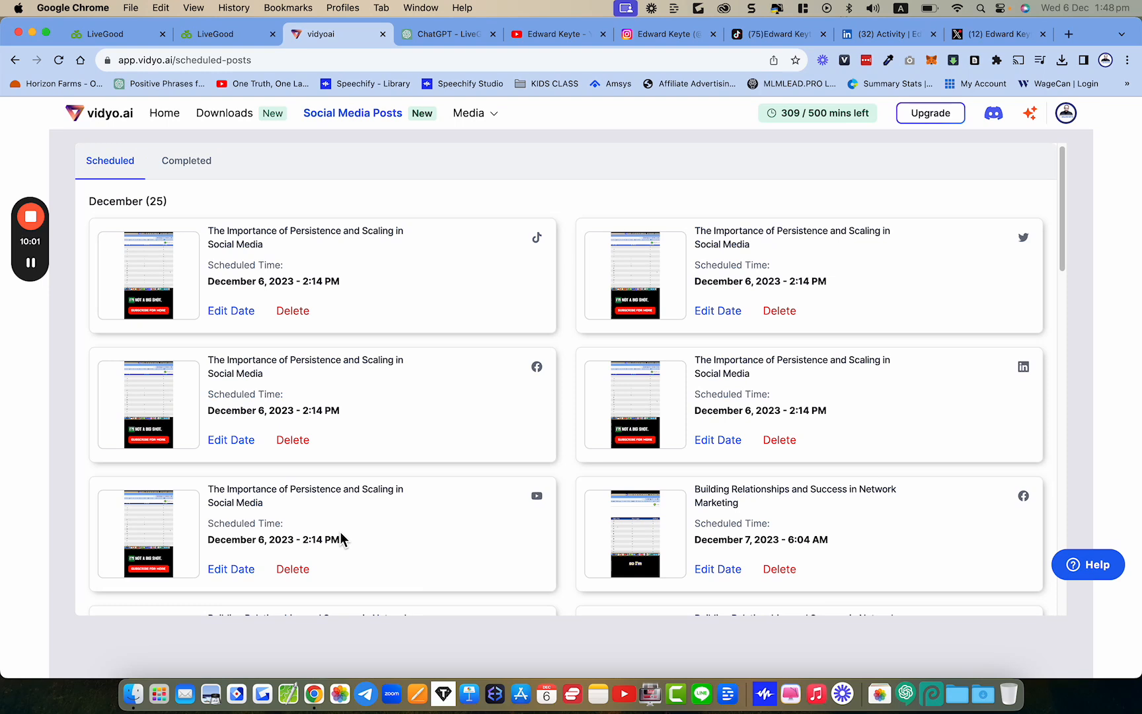
scroll(341, 538, down, 3)
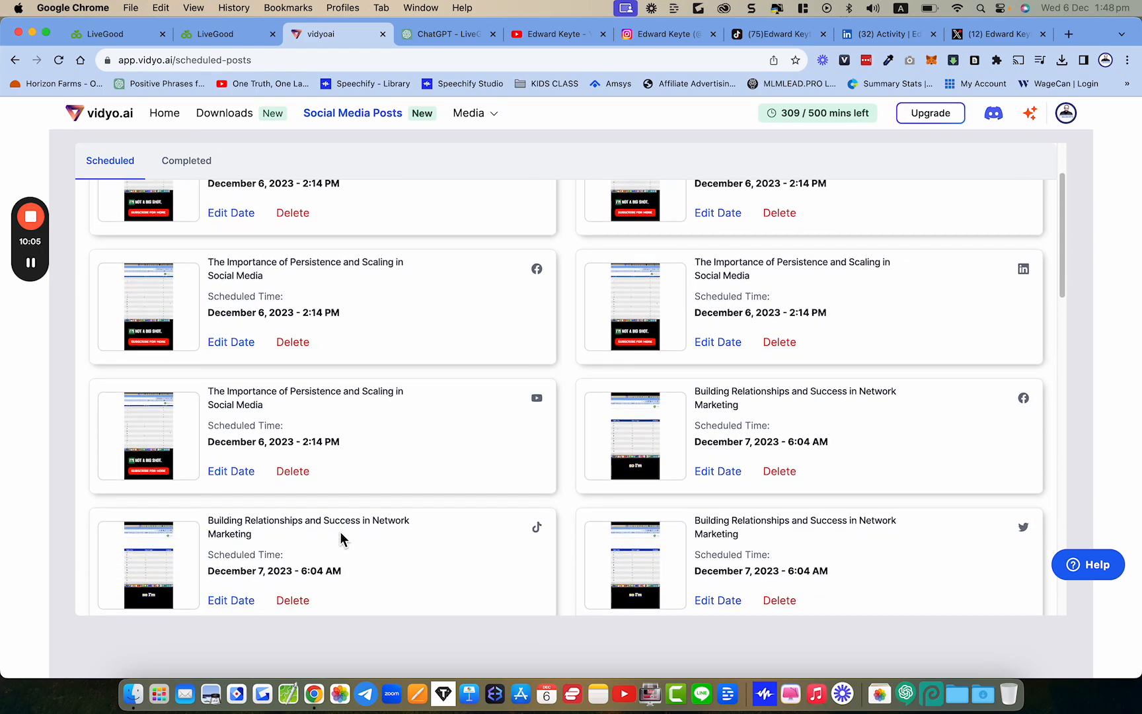
scroll(397, 436, down, 2)
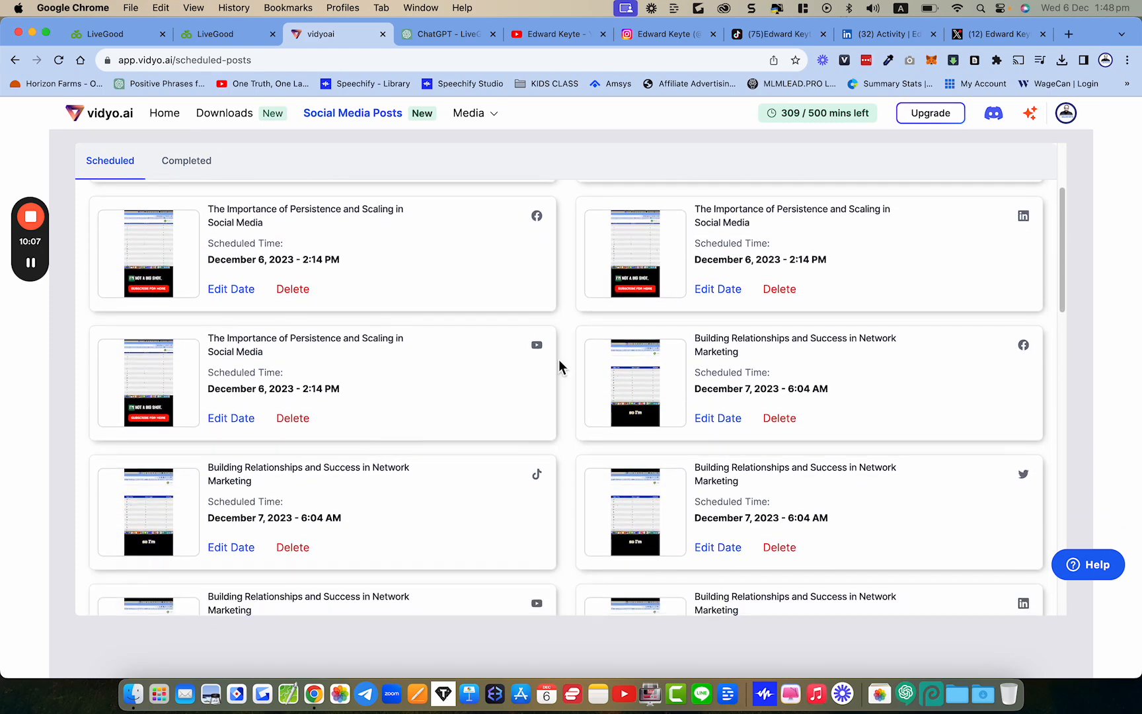
scroll(764, 395, down, 3)
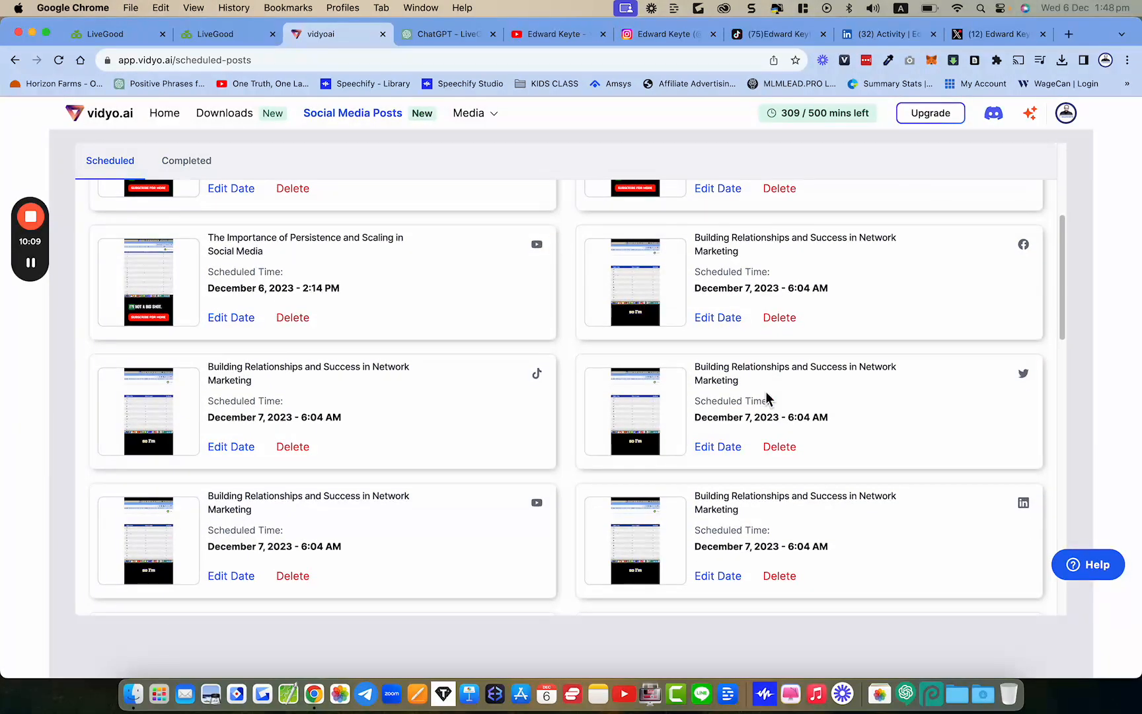
Examine the scheduled posts for the "Scale Up Your Business" clip, briefly highlighting the time of its TikTok post
scroll(494, 465, down, 5)
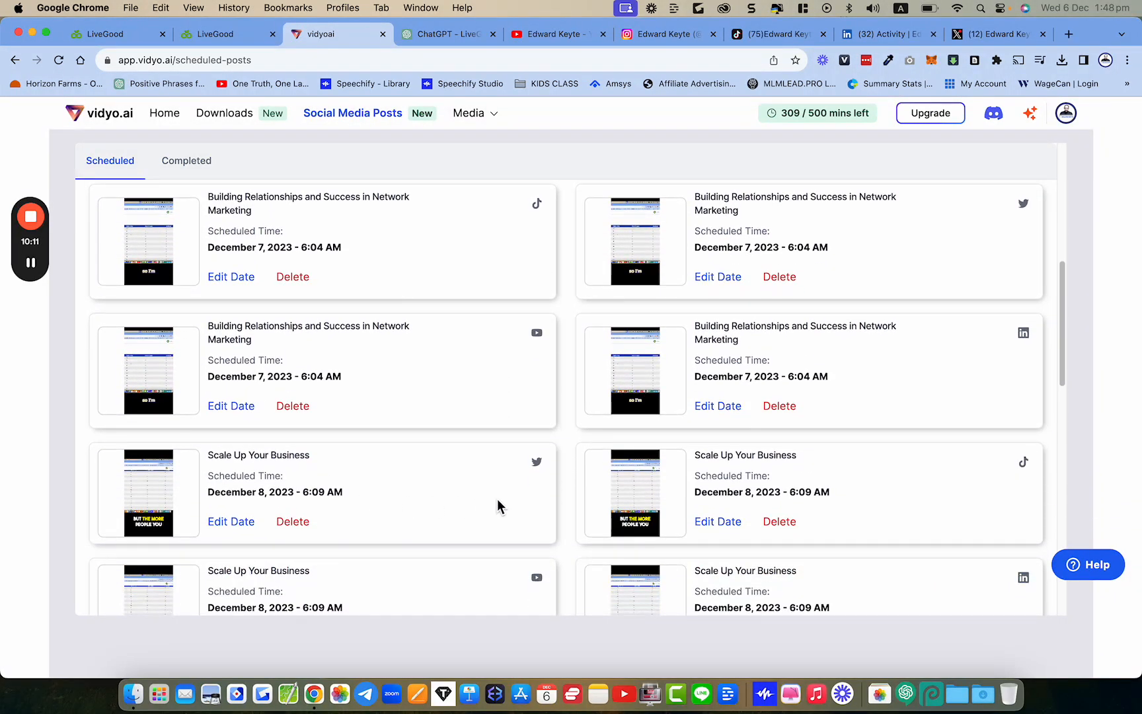
scroll(749, 492, down, 3)
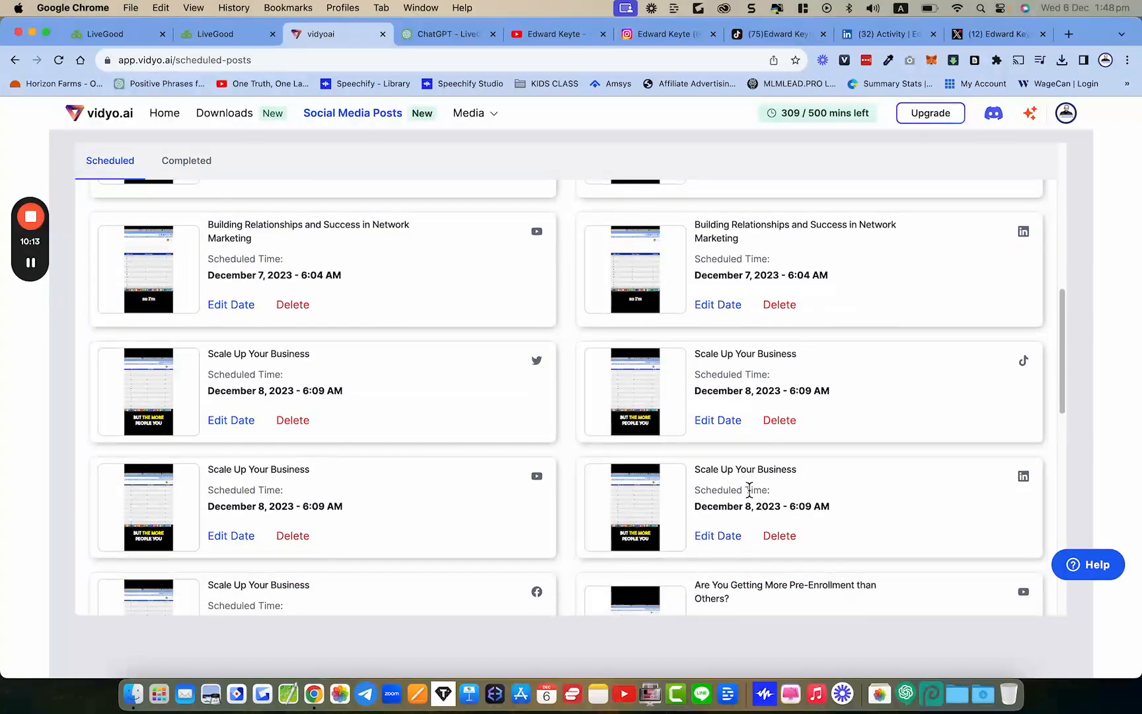
scroll(748, 493, down, 1)
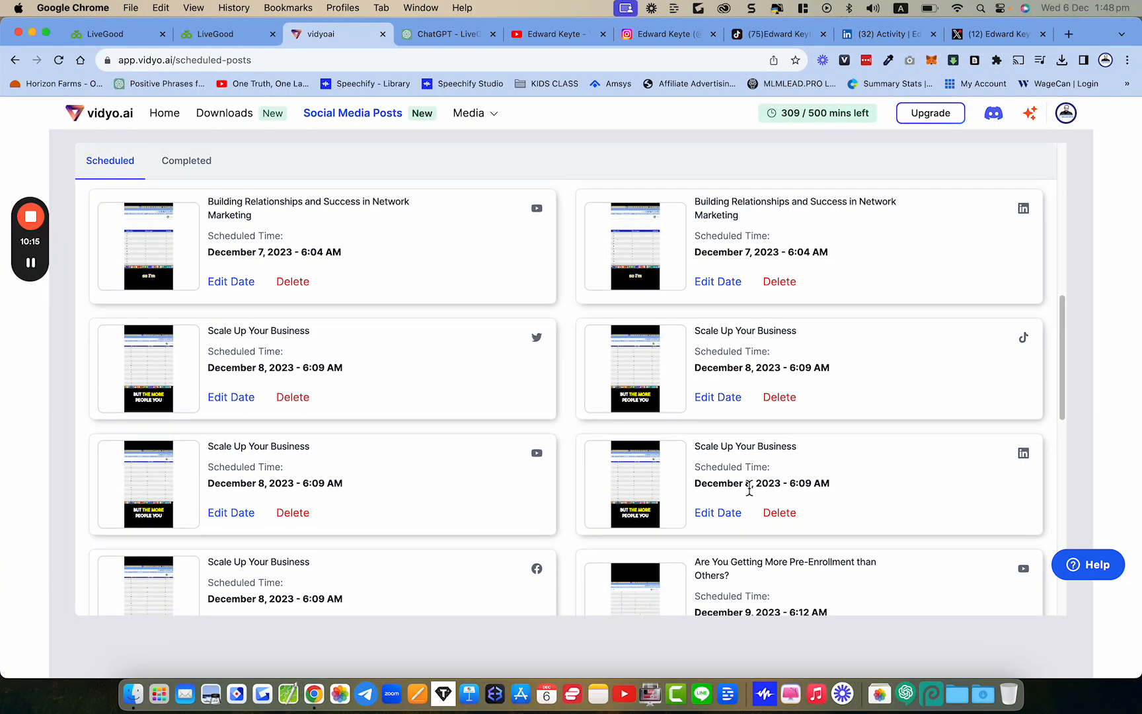
drag(789, 368, 810, 370)
click(753, 374)
scroll(565, 470, down, 1)
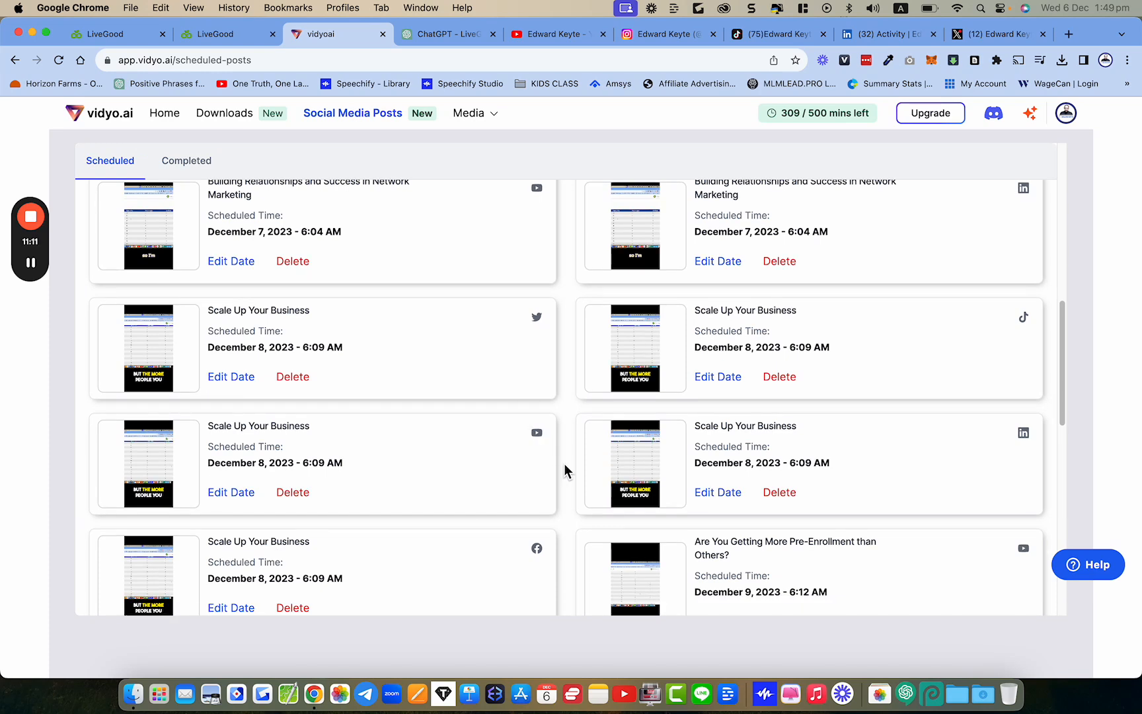
Review the remaining December posts through the "Taking people through a funnel" clip and return to the start of the list
scroll(564, 464, down, 3)
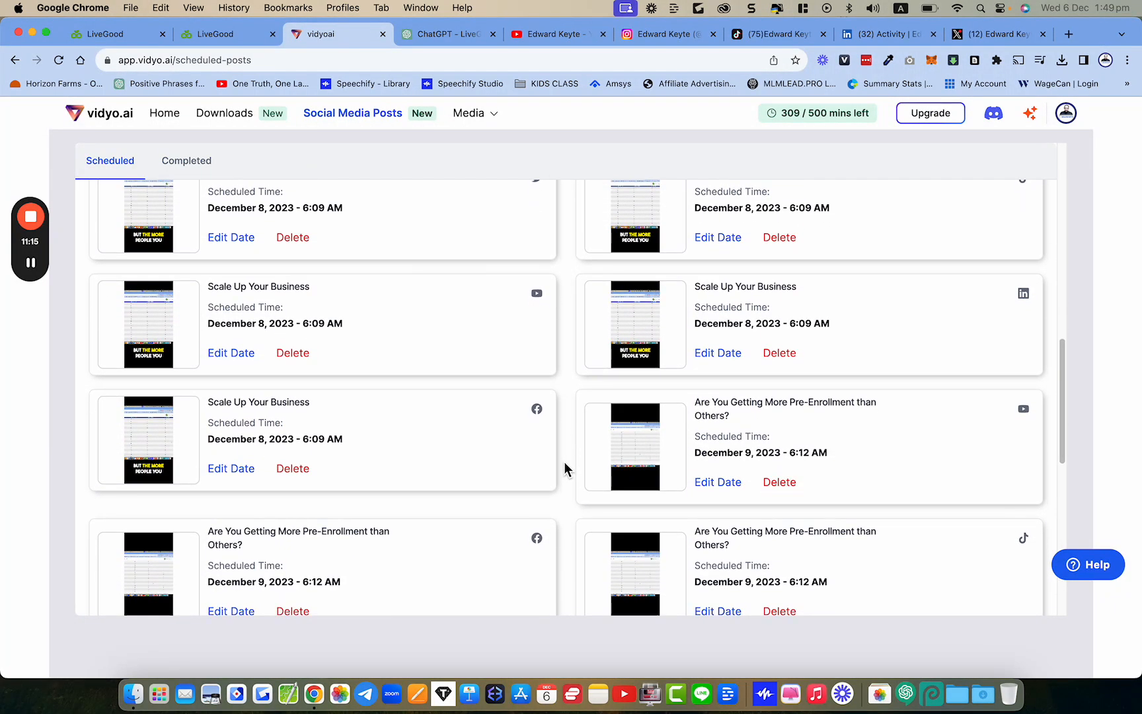
scroll(261, 323, up, 1)
scroll(260, 324, down, 5)
scroll(579, 502, down, 6)
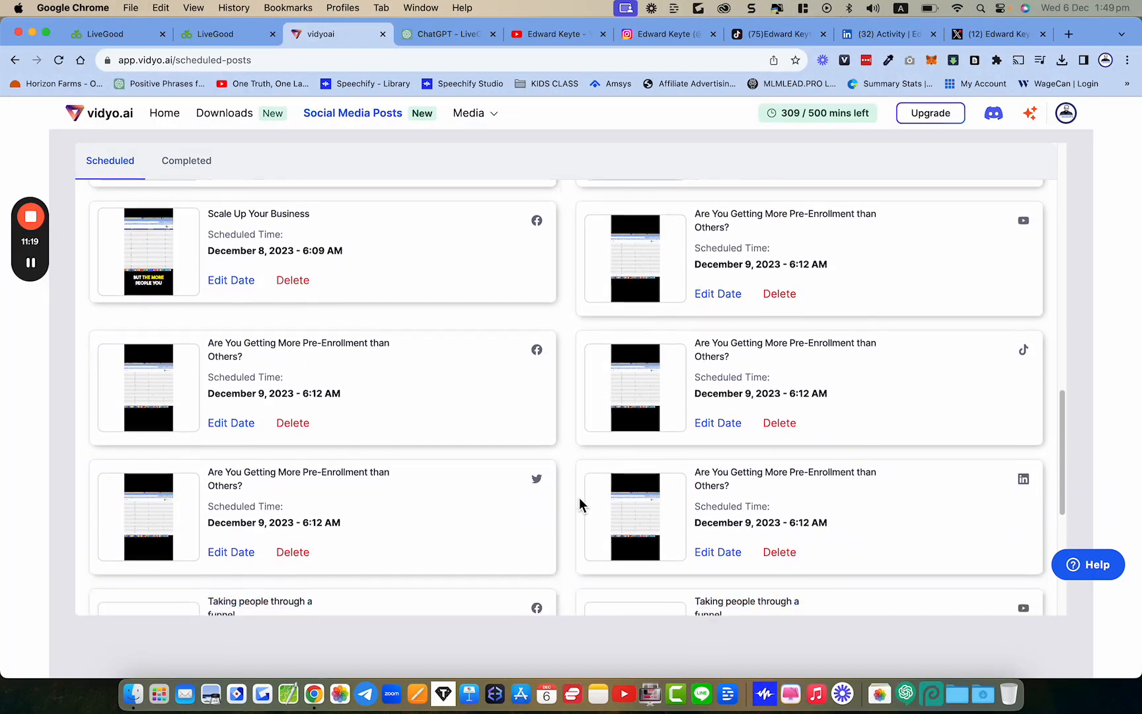
scroll(541, 434, down, 2)
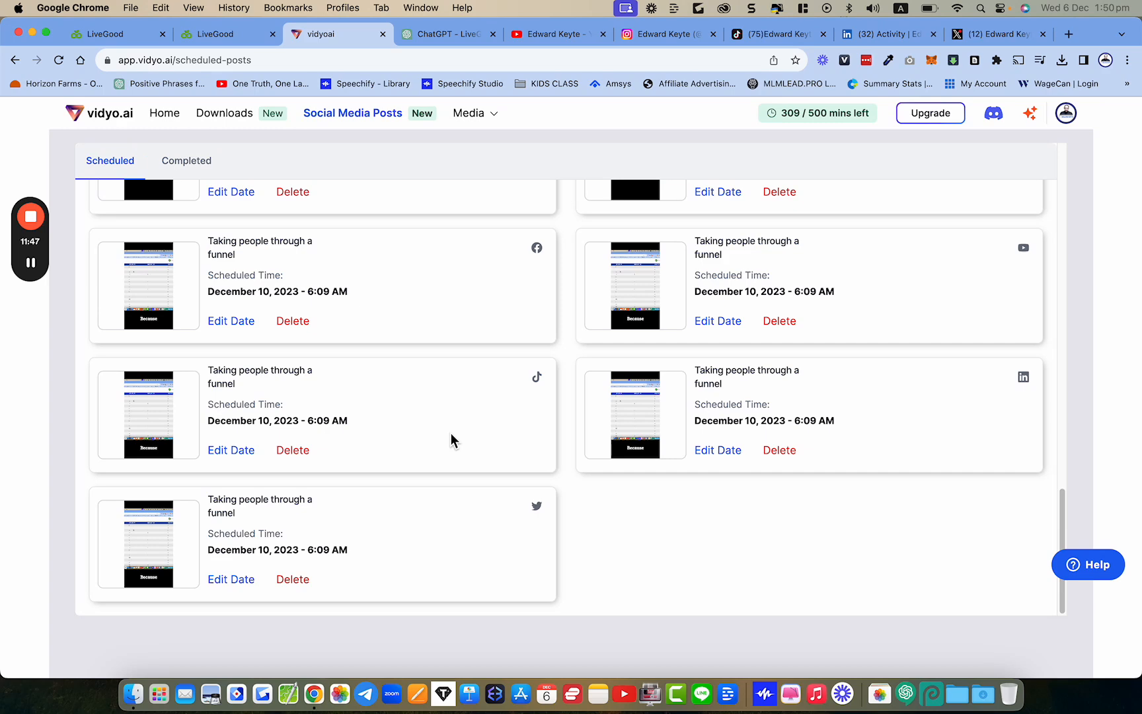
scroll(450, 433, up, 20)
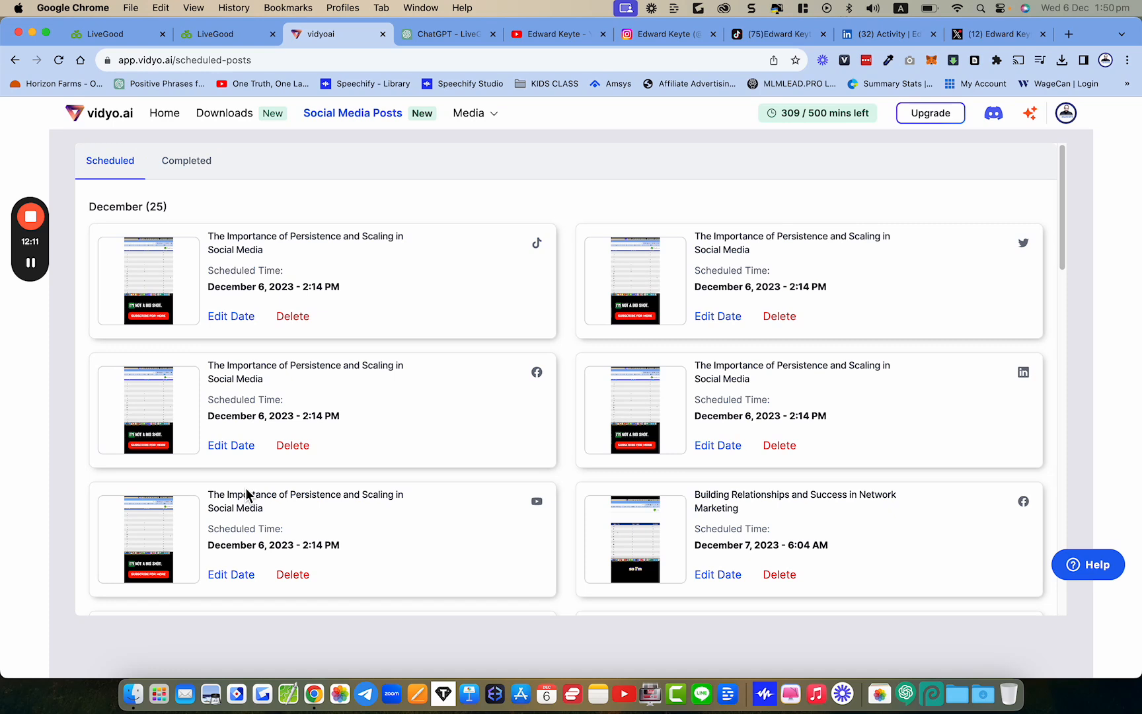
Open the downloads library and look through the first page of portrait clips
click(225, 123)
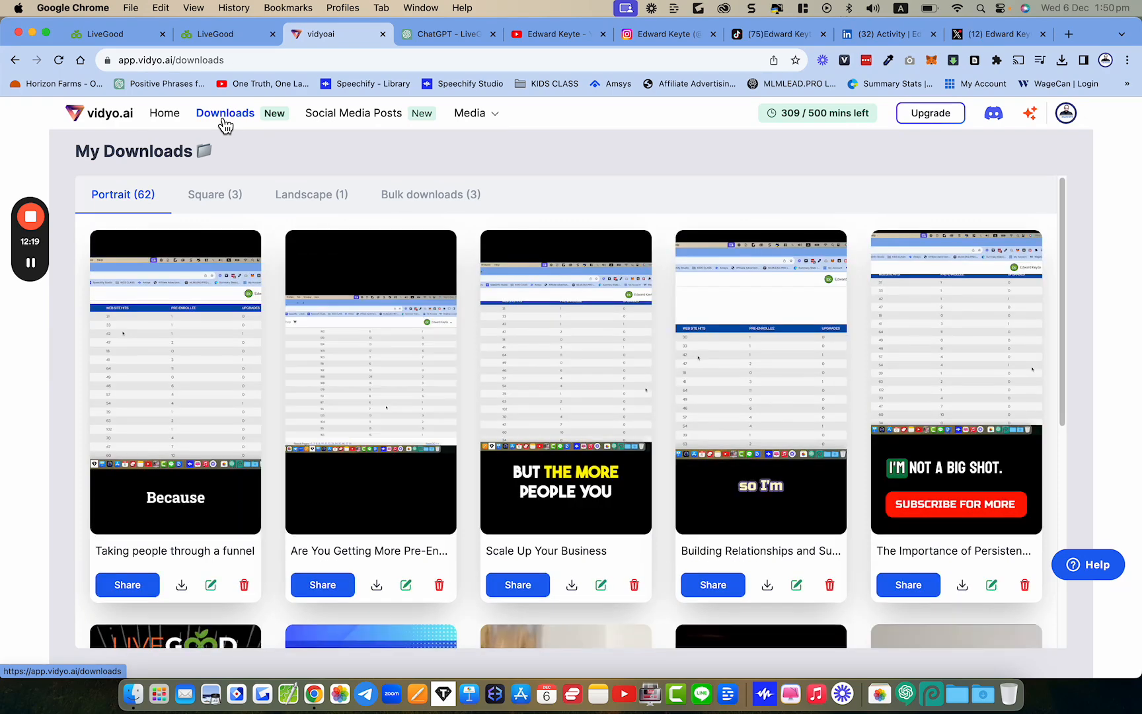
scroll(461, 377, down, 3)
scroll(461, 376, down, 2)
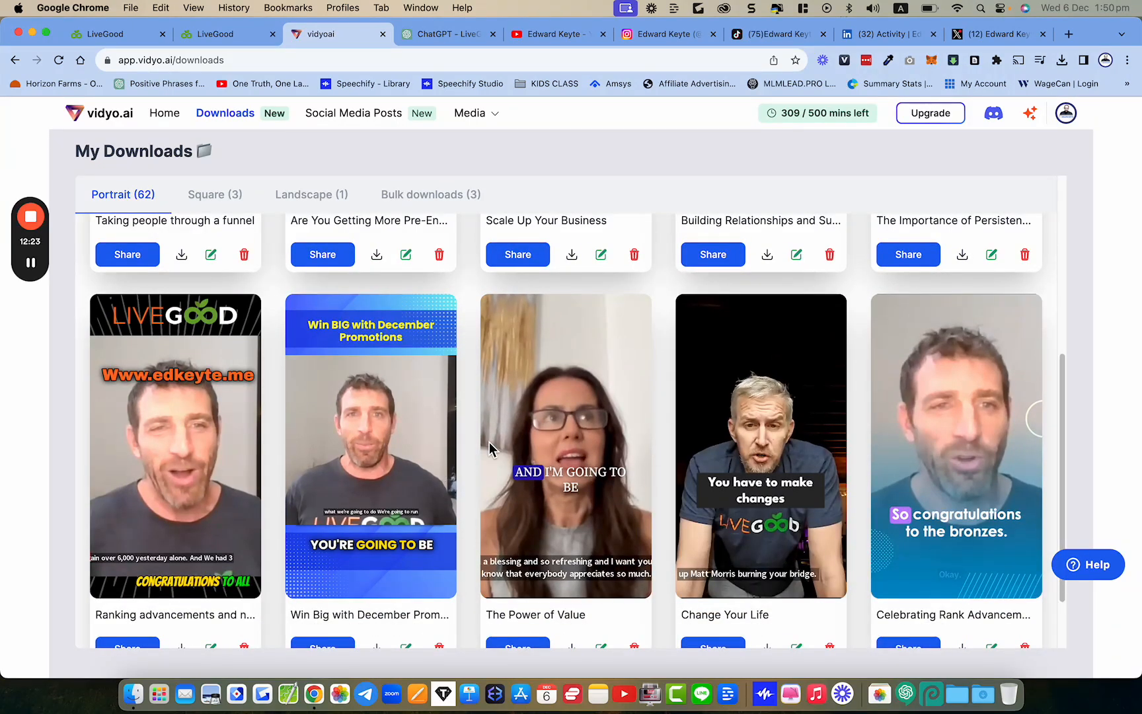
scroll(610, 489, down, 2)
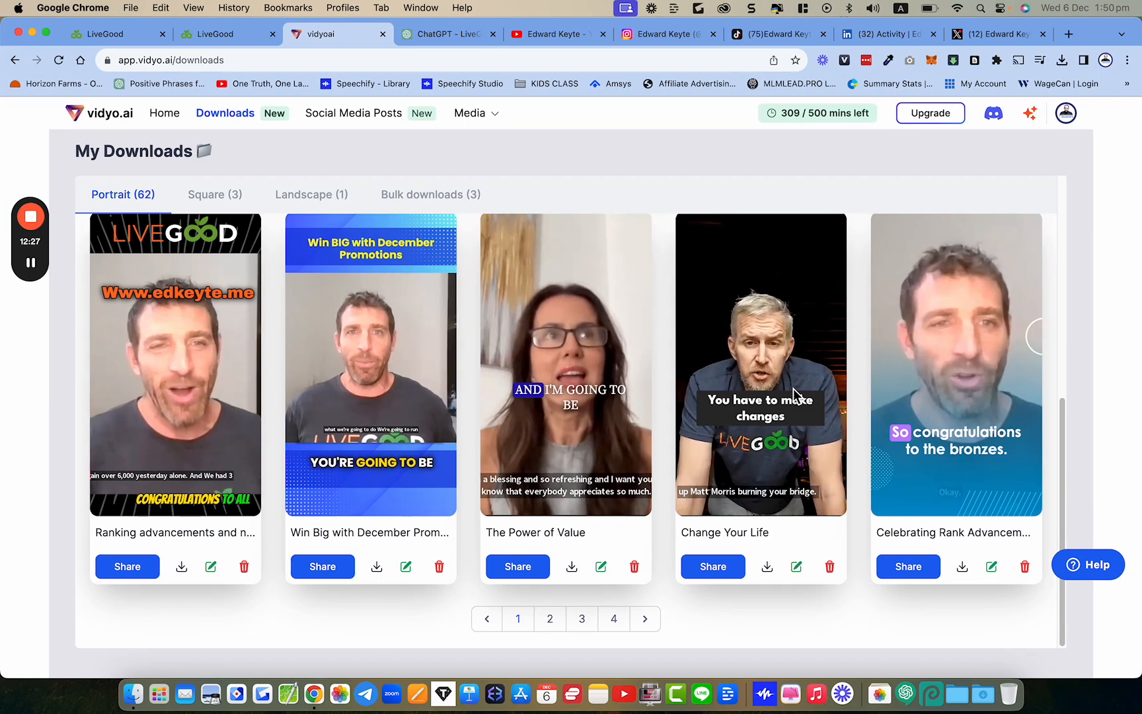
scroll(792, 389, up, 2)
scroll(793, 389, down, 2)
scroll(722, 636, up, 5)
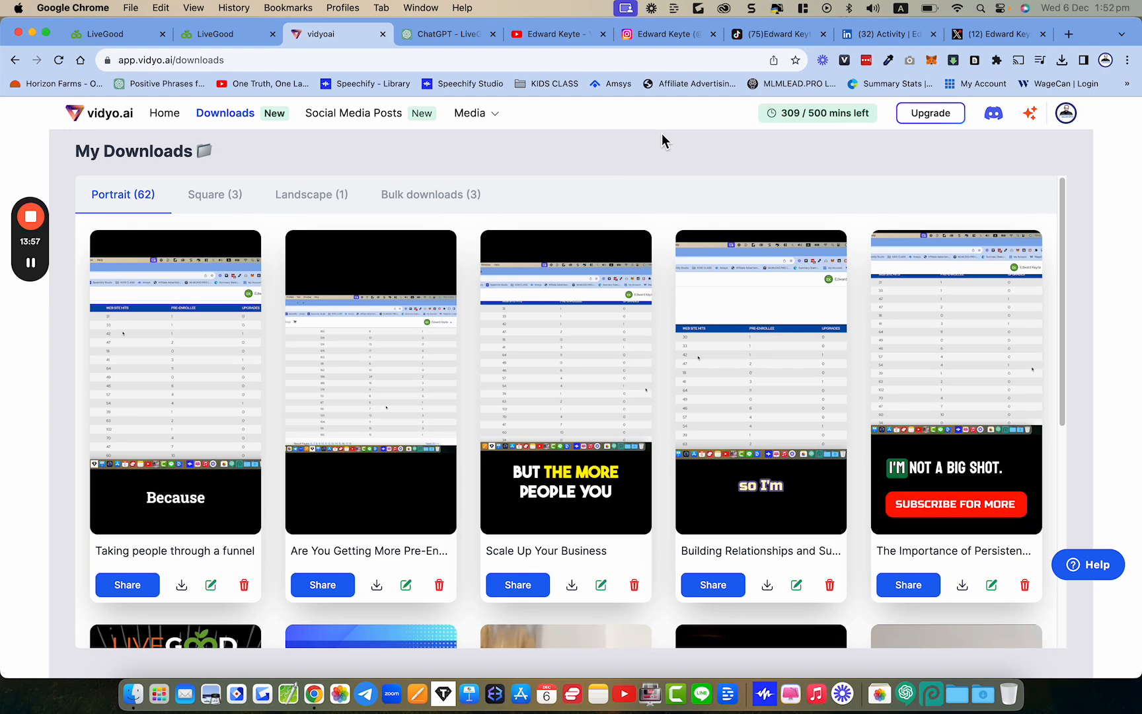
Switch to the YouTube channel page and browse its latest videos, returning to the channel header
click(561, 36)
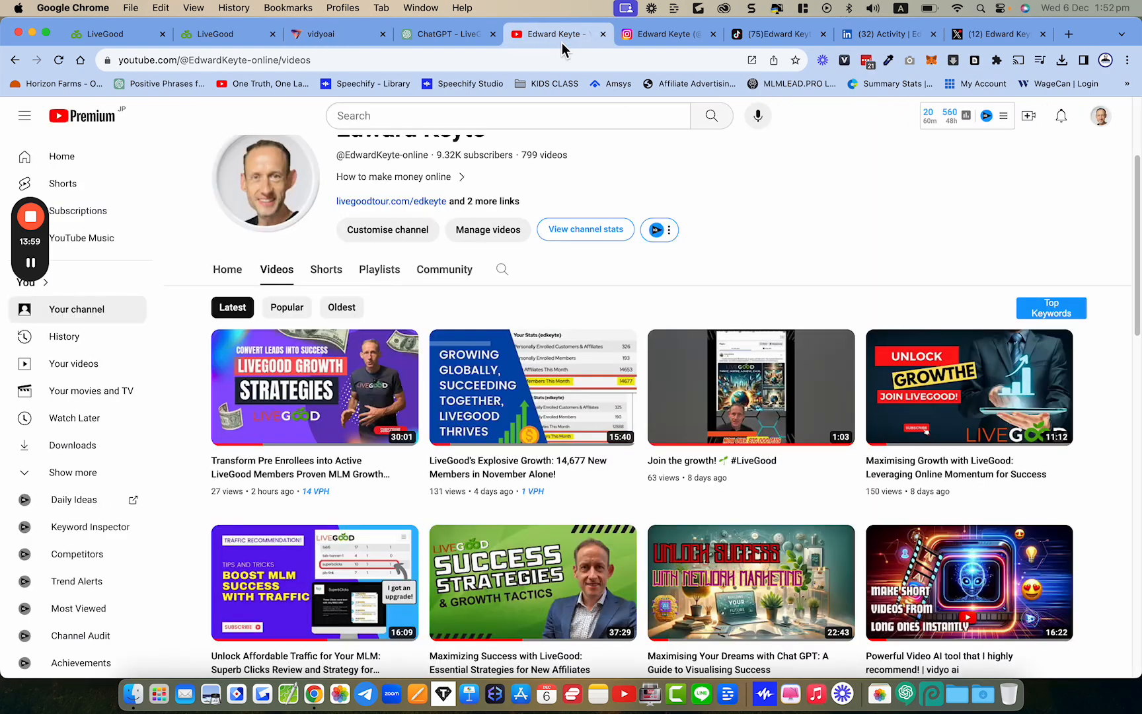
scroll(555, 322, down, 6)
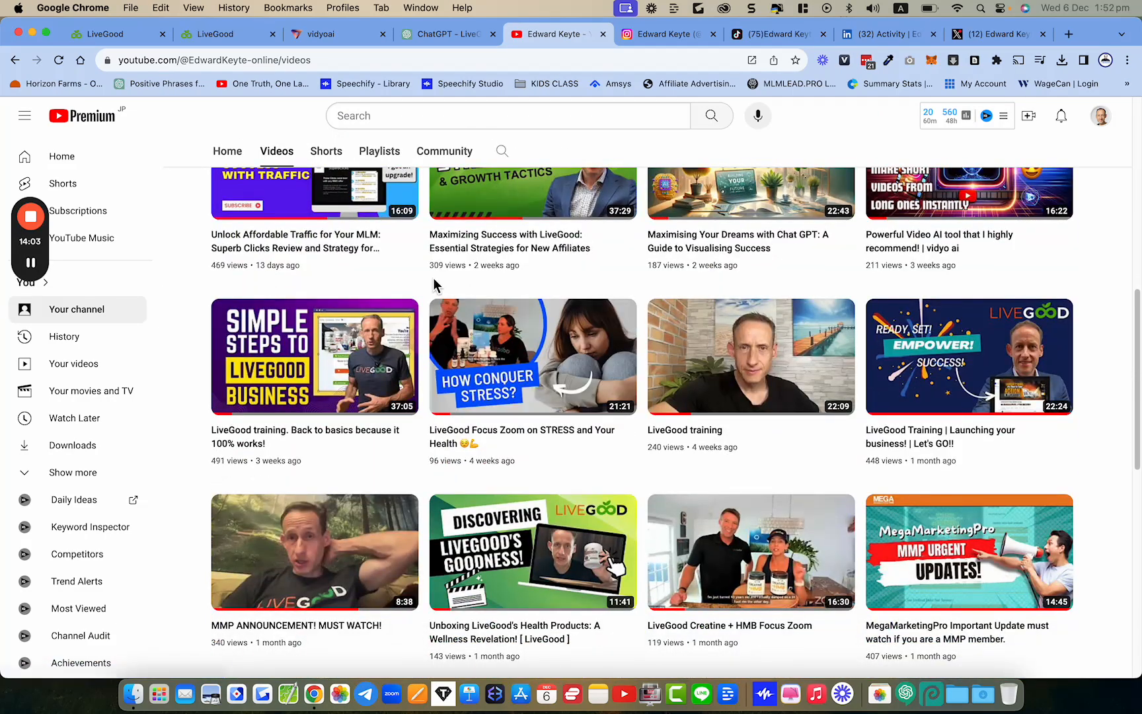
scroll(203, 337, down, 5)
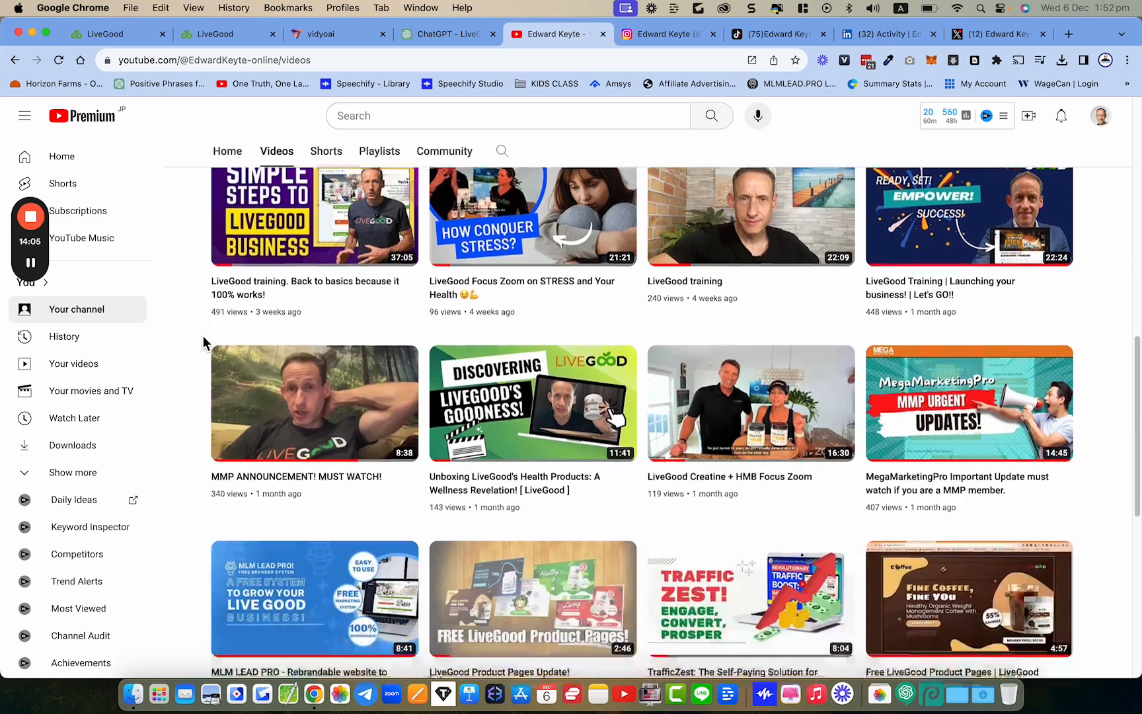
scroll(203, 341, up, 10)
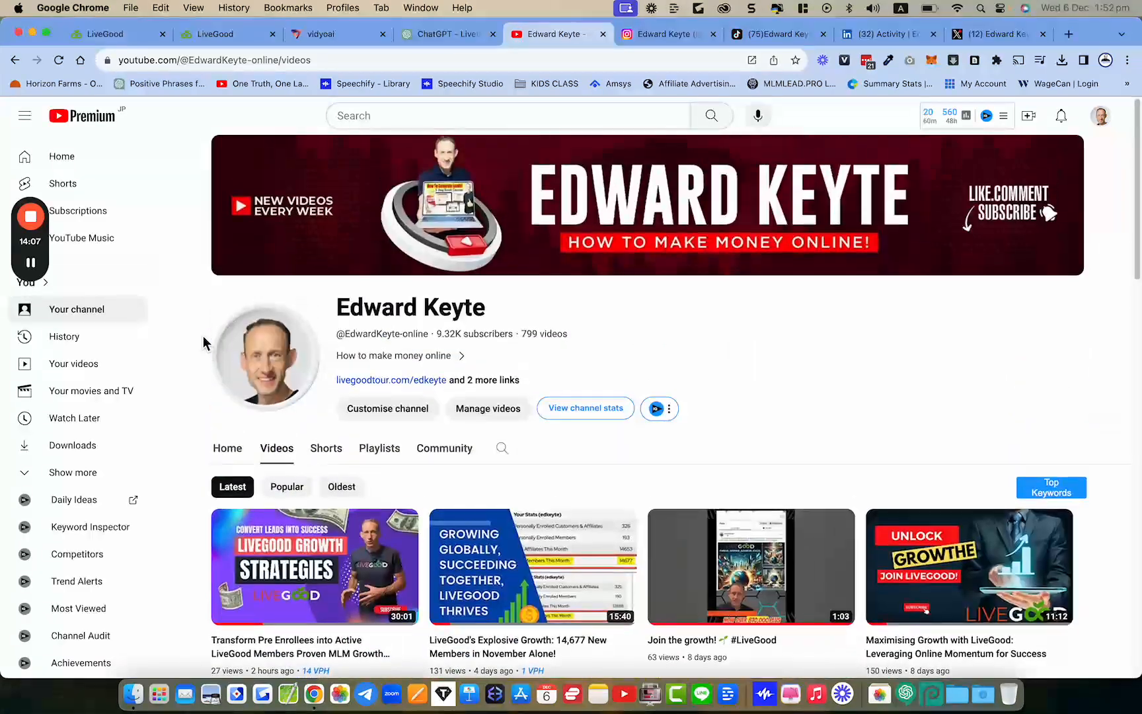